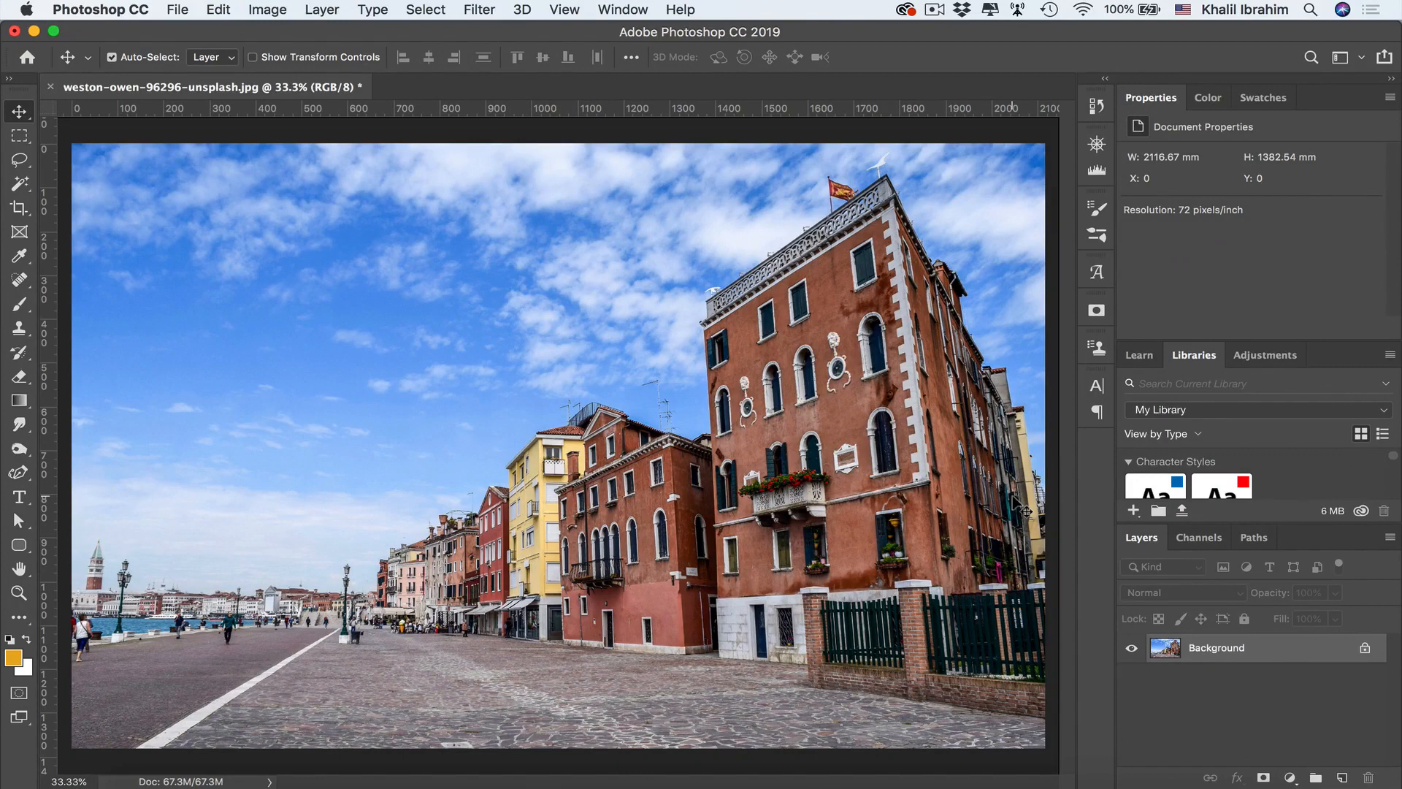
# Step: Start Perspective Warp and lay out a quad over the row of building fronts, its right edge following the red corner building's vertical edge
pyautogui.click(227, 10)
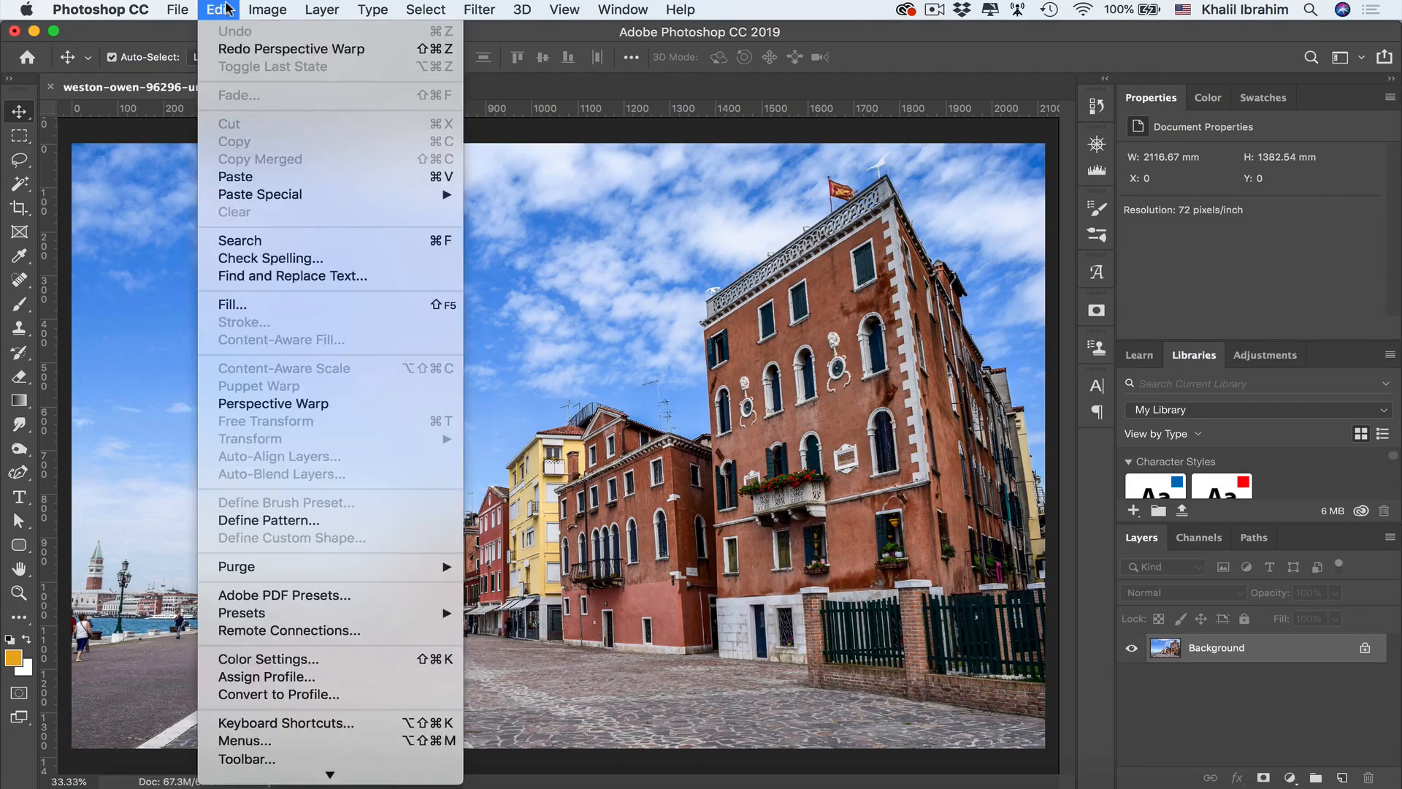
pyautogui.click(348, 407)
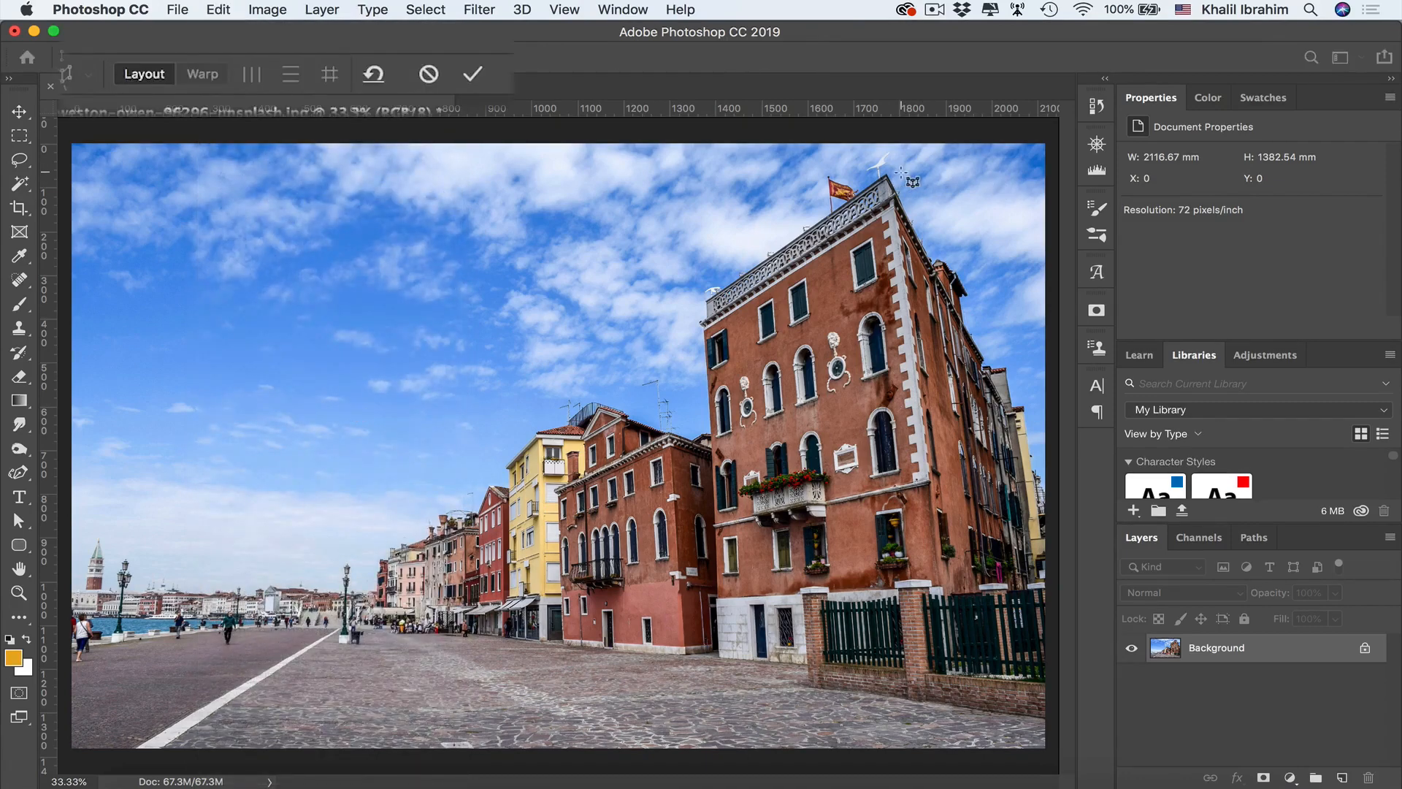
pyautogui.moveTo(897, 172); pyautogui.dragTo(376, 619)
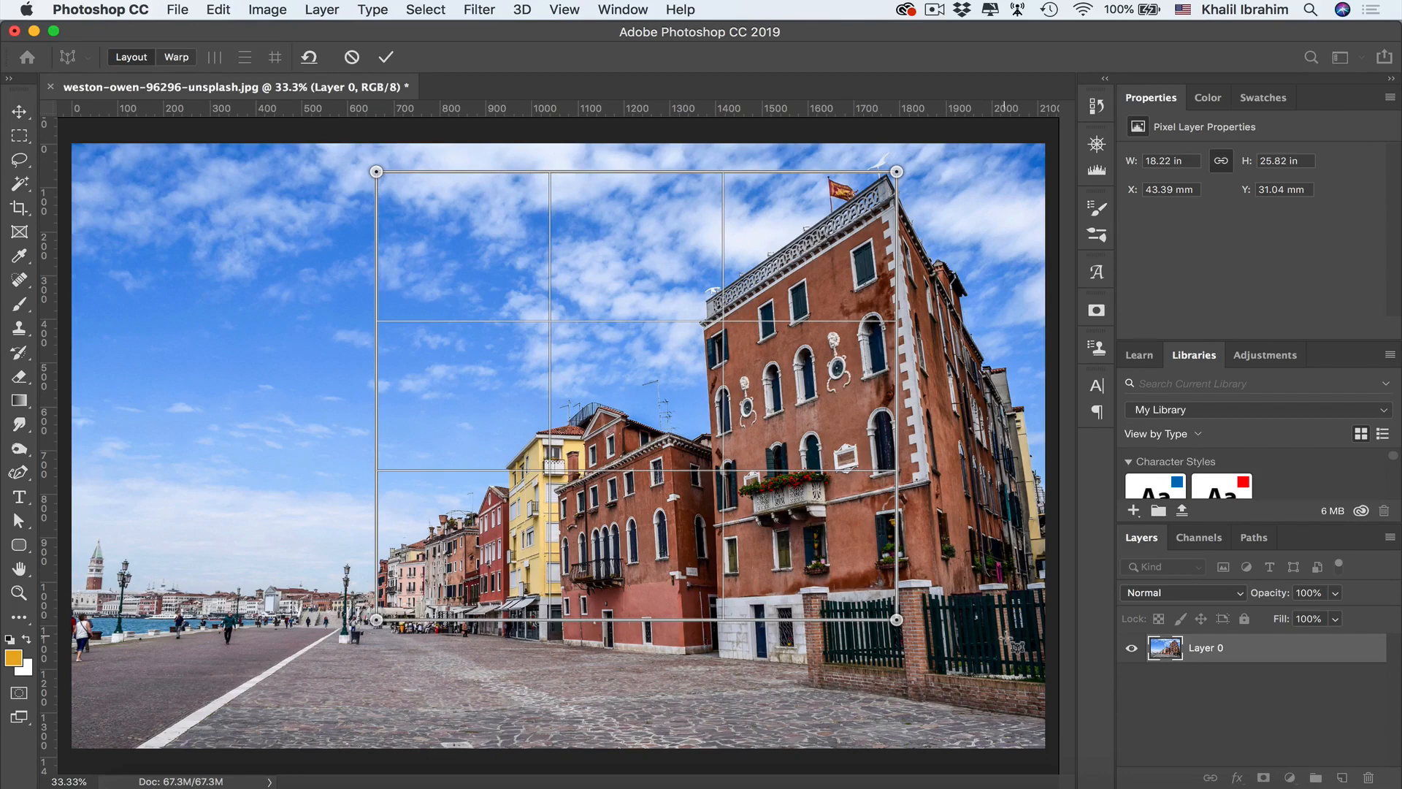
pyautogui.moveTo(898, 620); pyautogui.dragTo(955, 678)
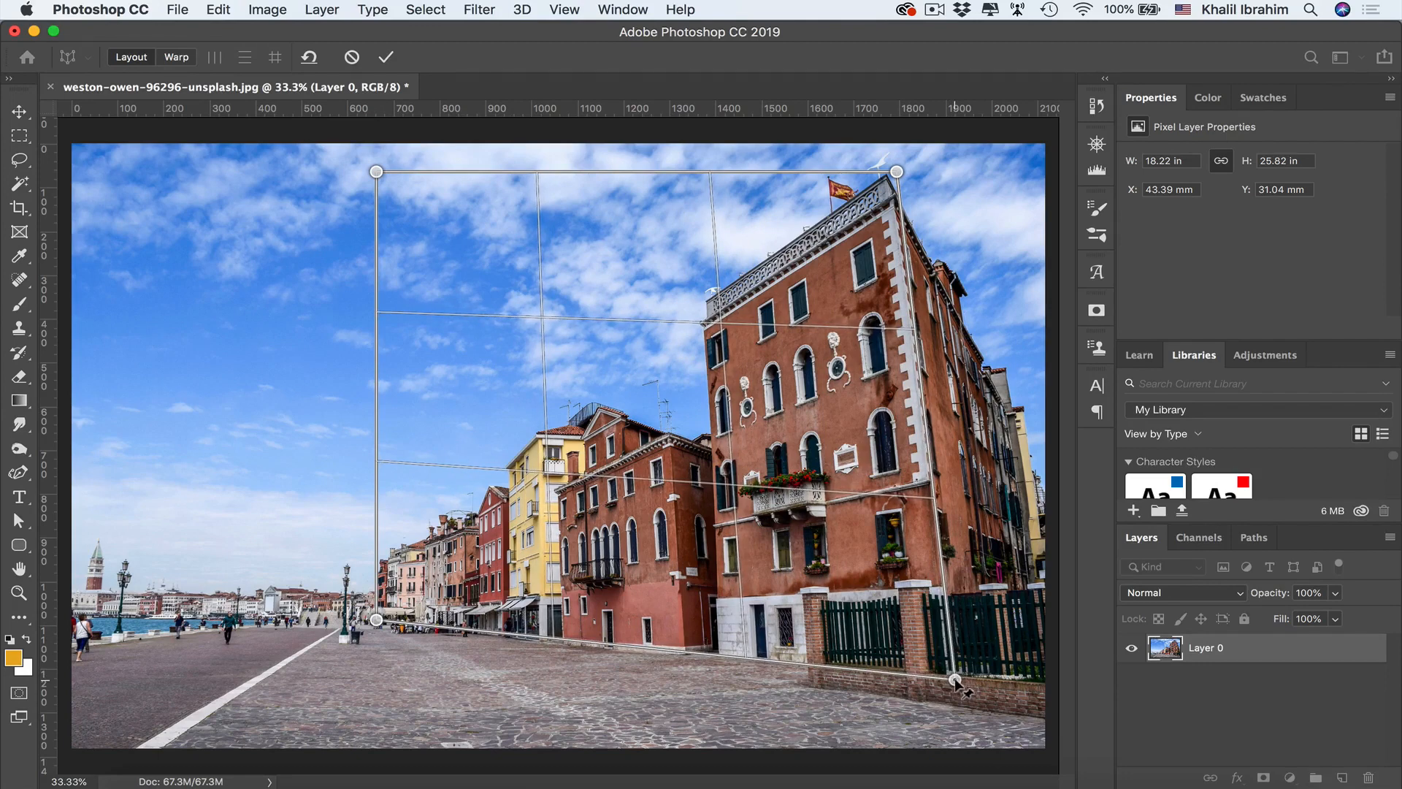
pyautogui.moveTo(899, 174); pyautogui.dragTo(885, 158)
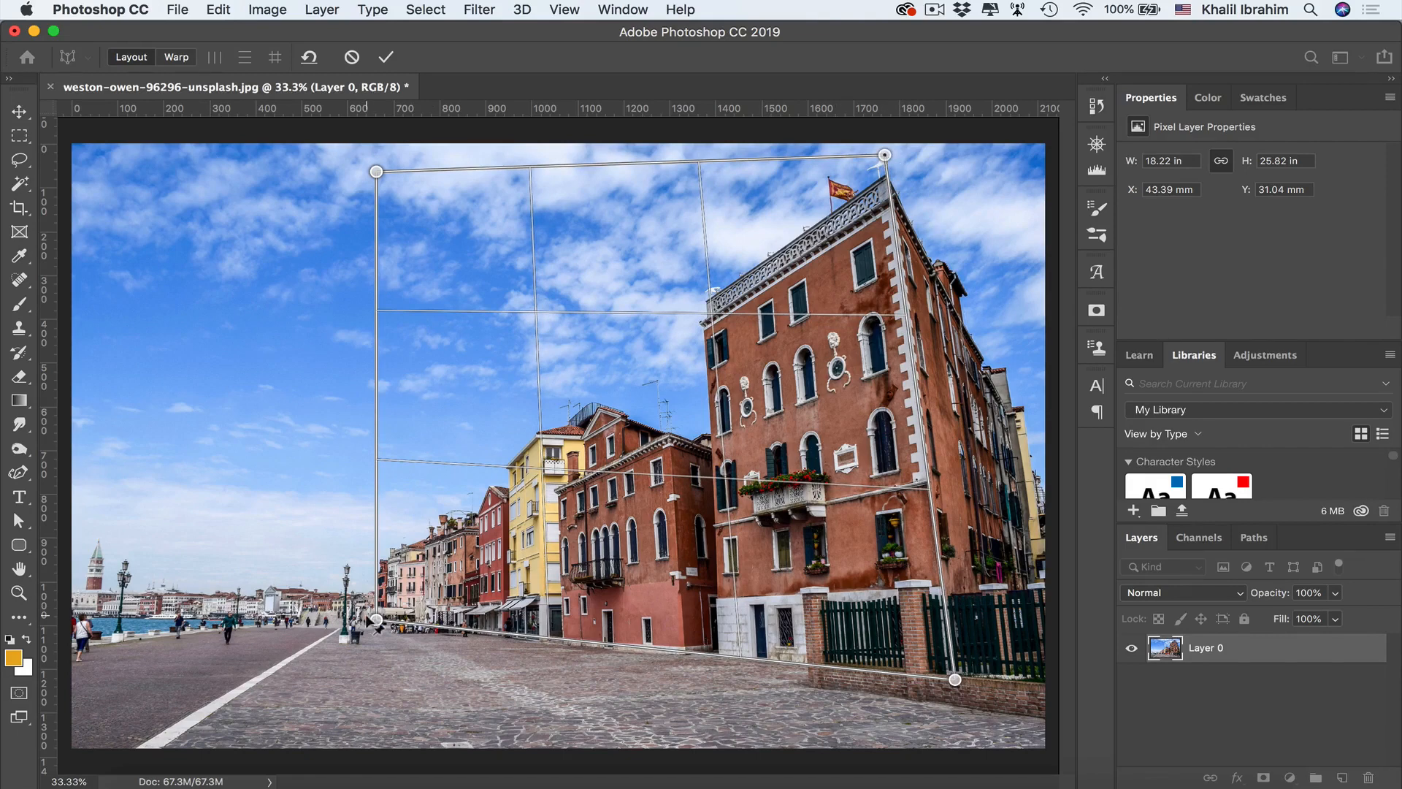
pyautogui.moveTo(374, 623); pyautogui.dragTo(371, 628)
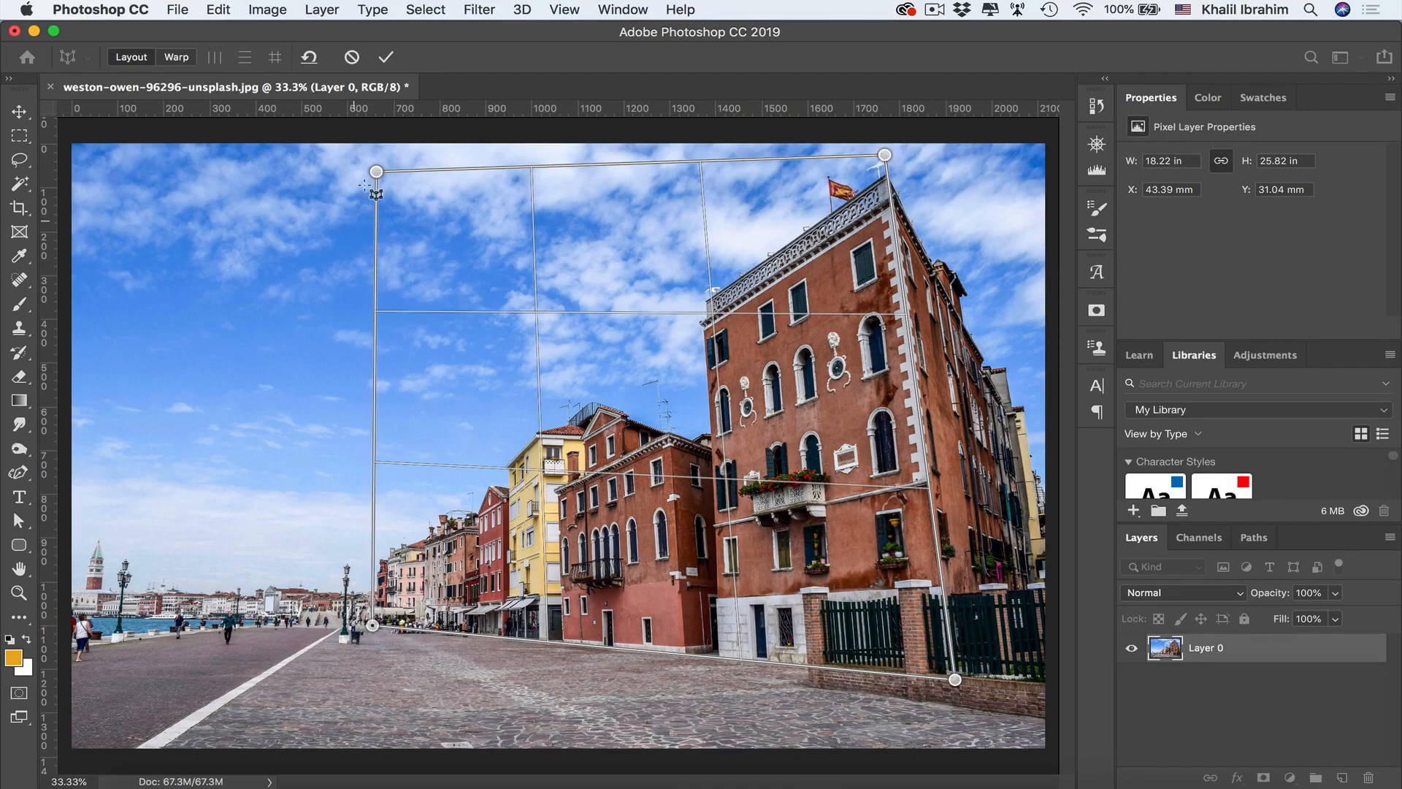
pyautogui.moveTo(375, 173); pyautogui.dragTo(380, 540)
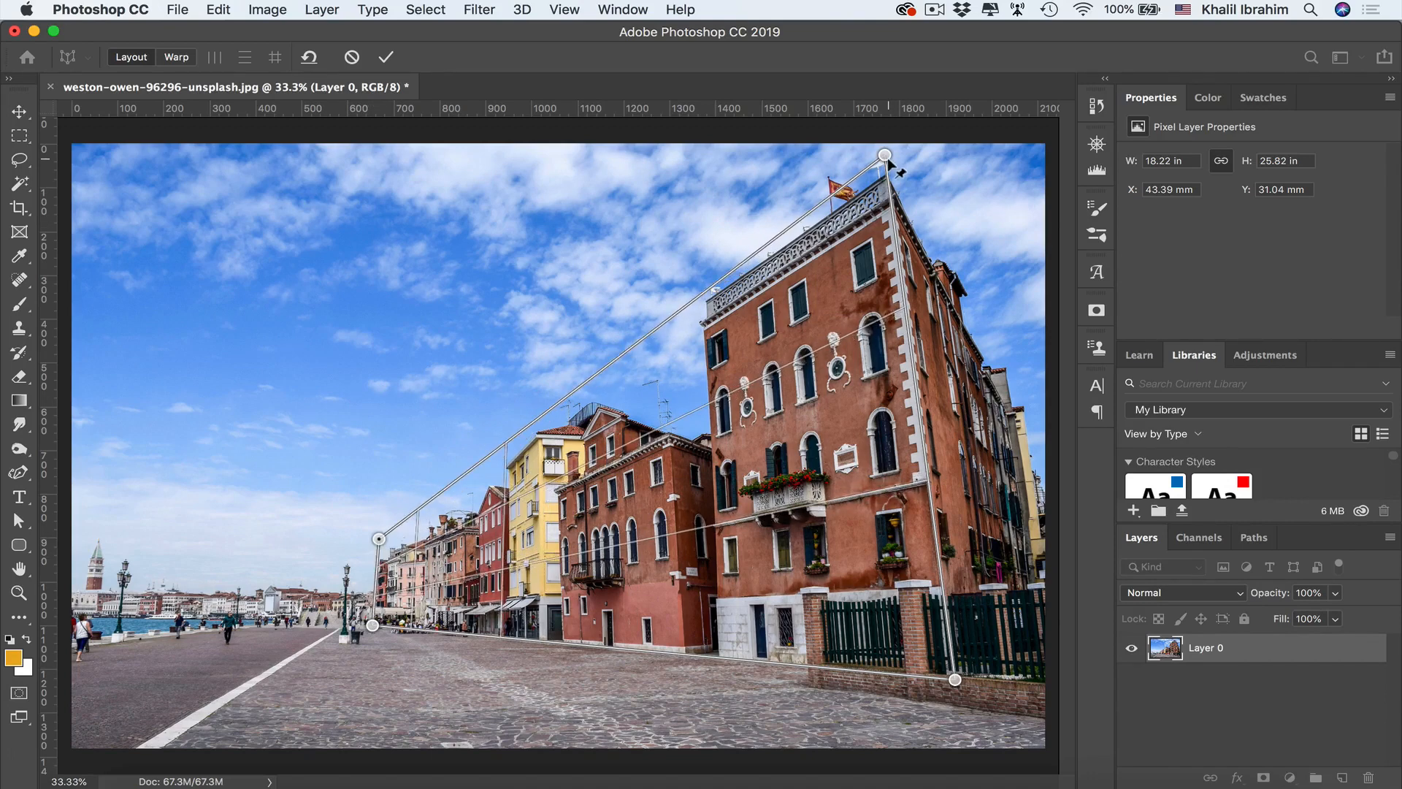
pyautogui.moveTo(888, 163); pyautogui.dragTo(882, 135)
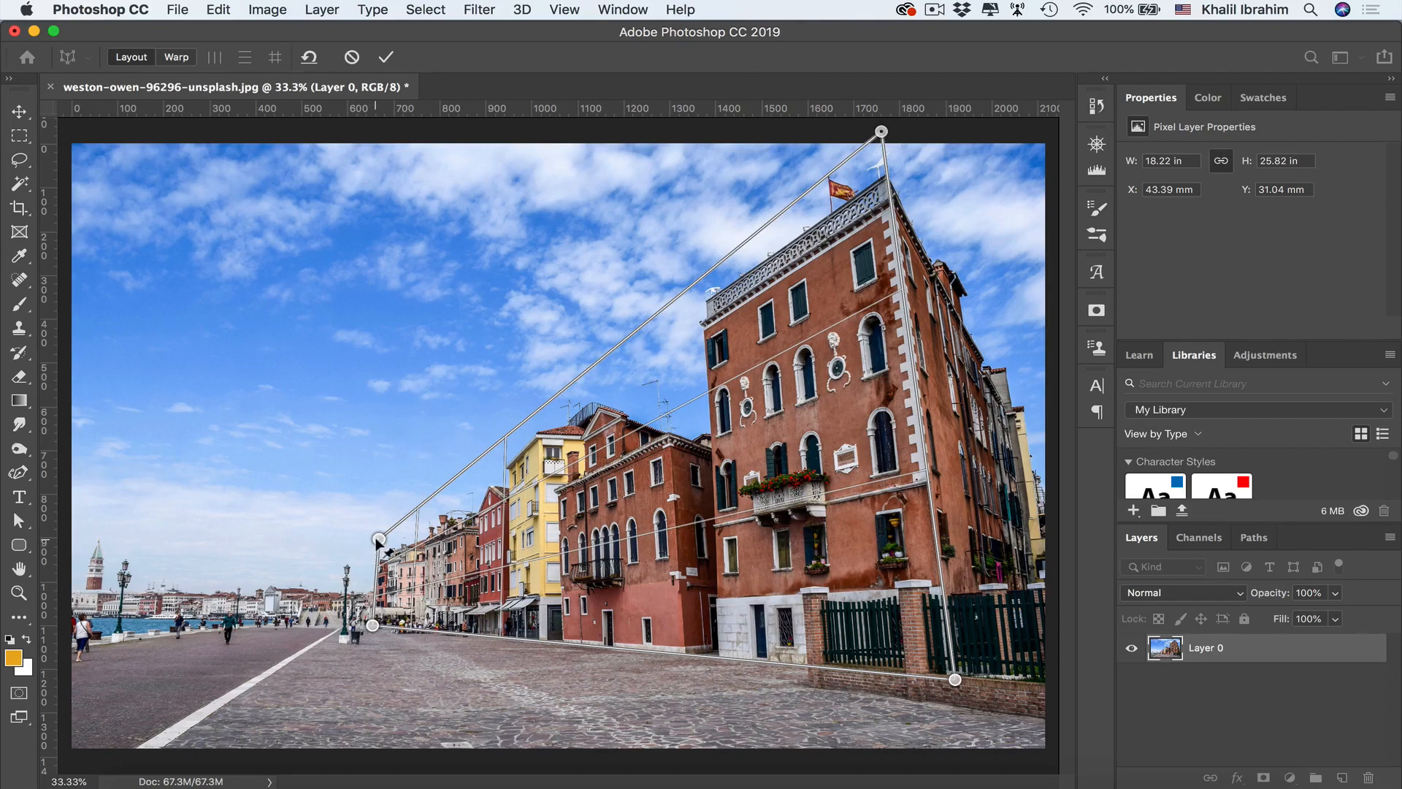
pyautogui.moveTo(379, 542); pyautogui.dragTo(380, 535)
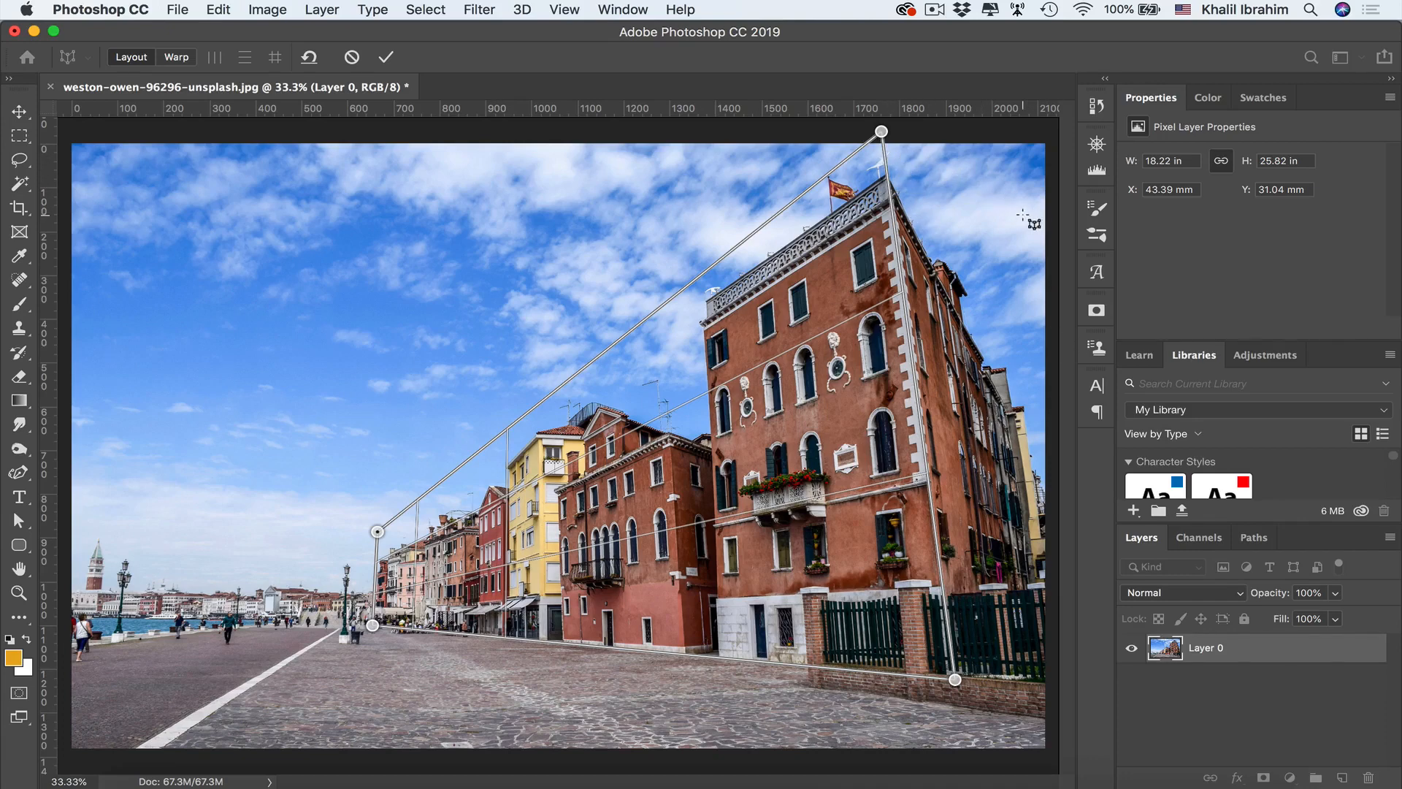
# Step: Add a second quad over the corner building's side wall, joined to the first quad along the building corner and fitted to the wall's perspective
pyautogui.moveTo(1024, 178); pyautogui.dragTo(943, 450)
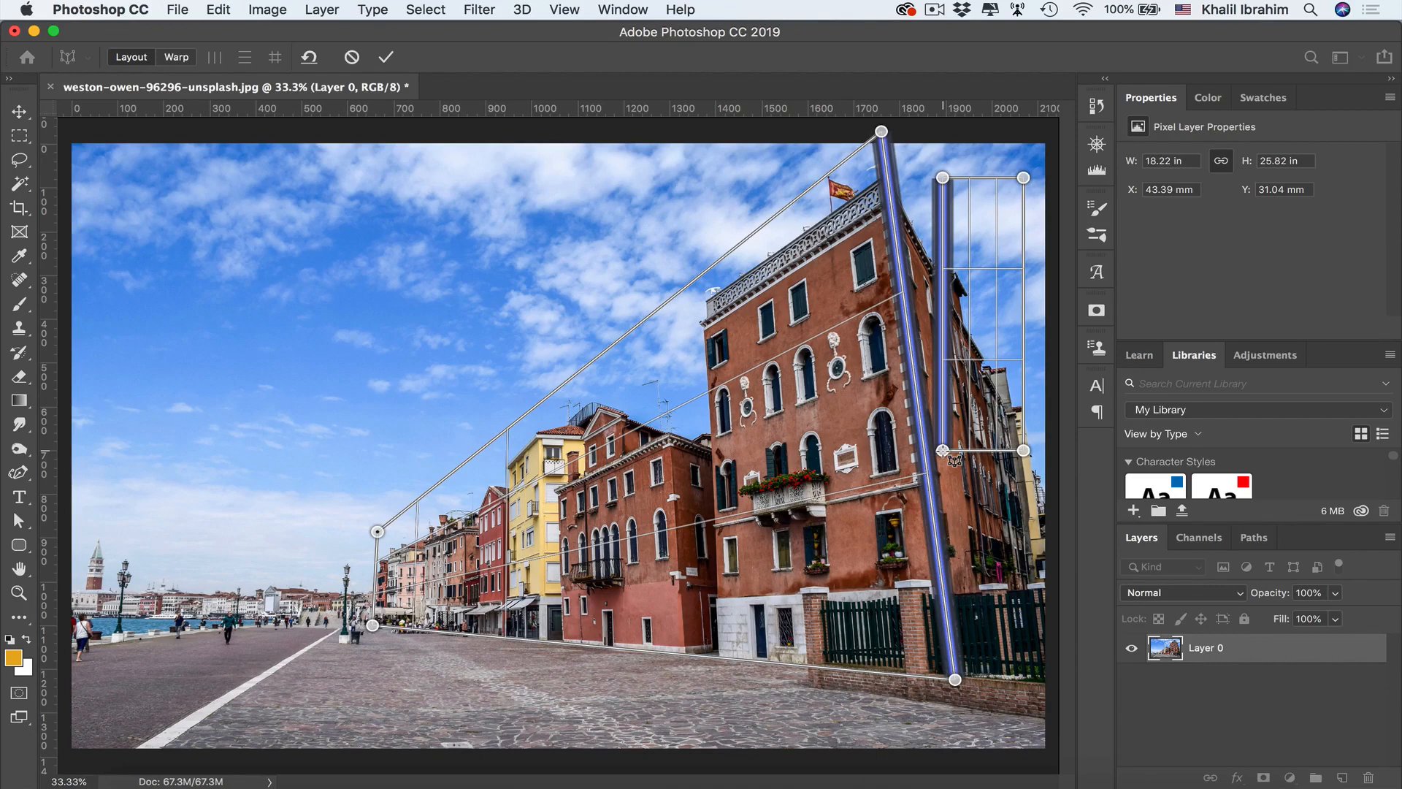
pyautogui.moveTo(942, 451); pyautogui.dragTo(957, 680)
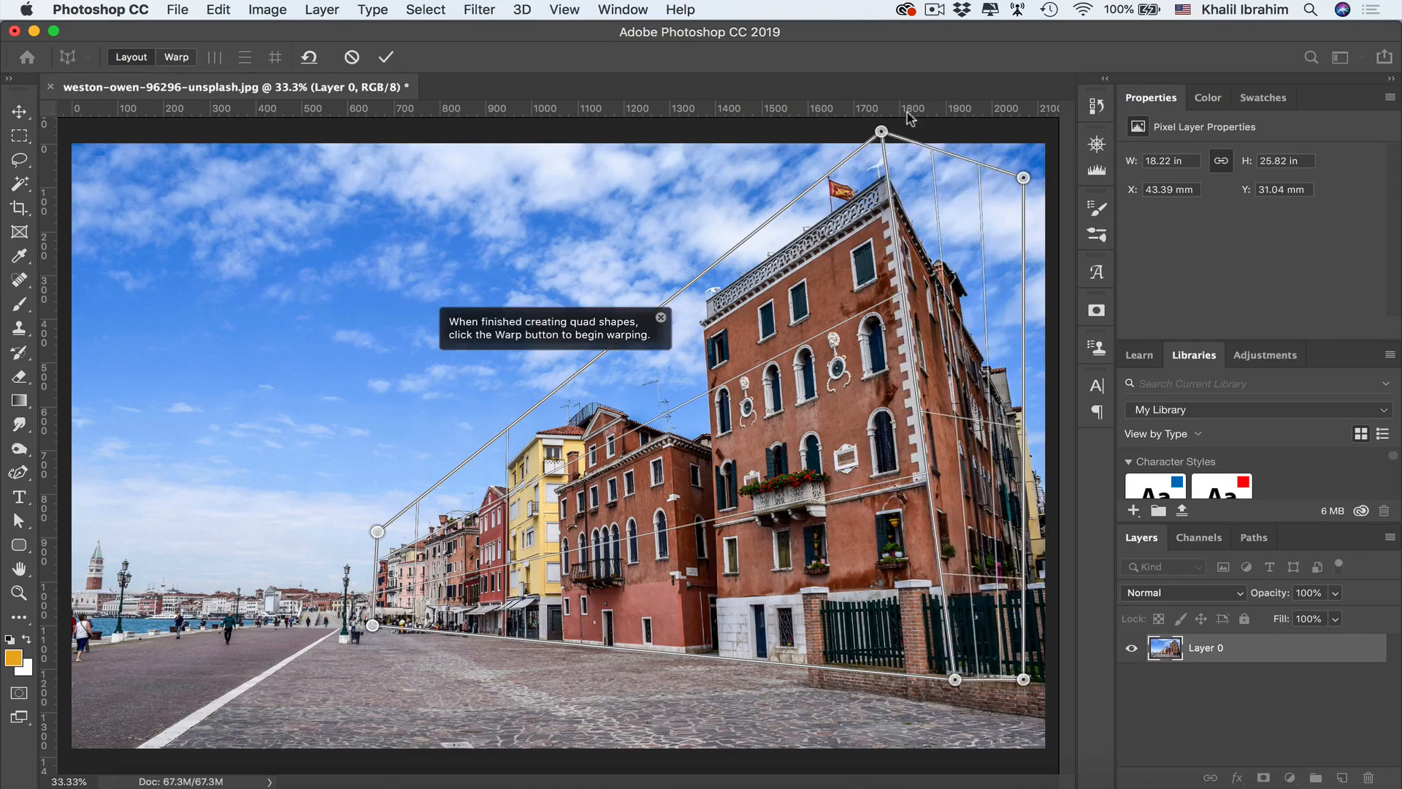
pyautogui.moveTo(1023, 177); pyautogui.dragTo(1025, 373)
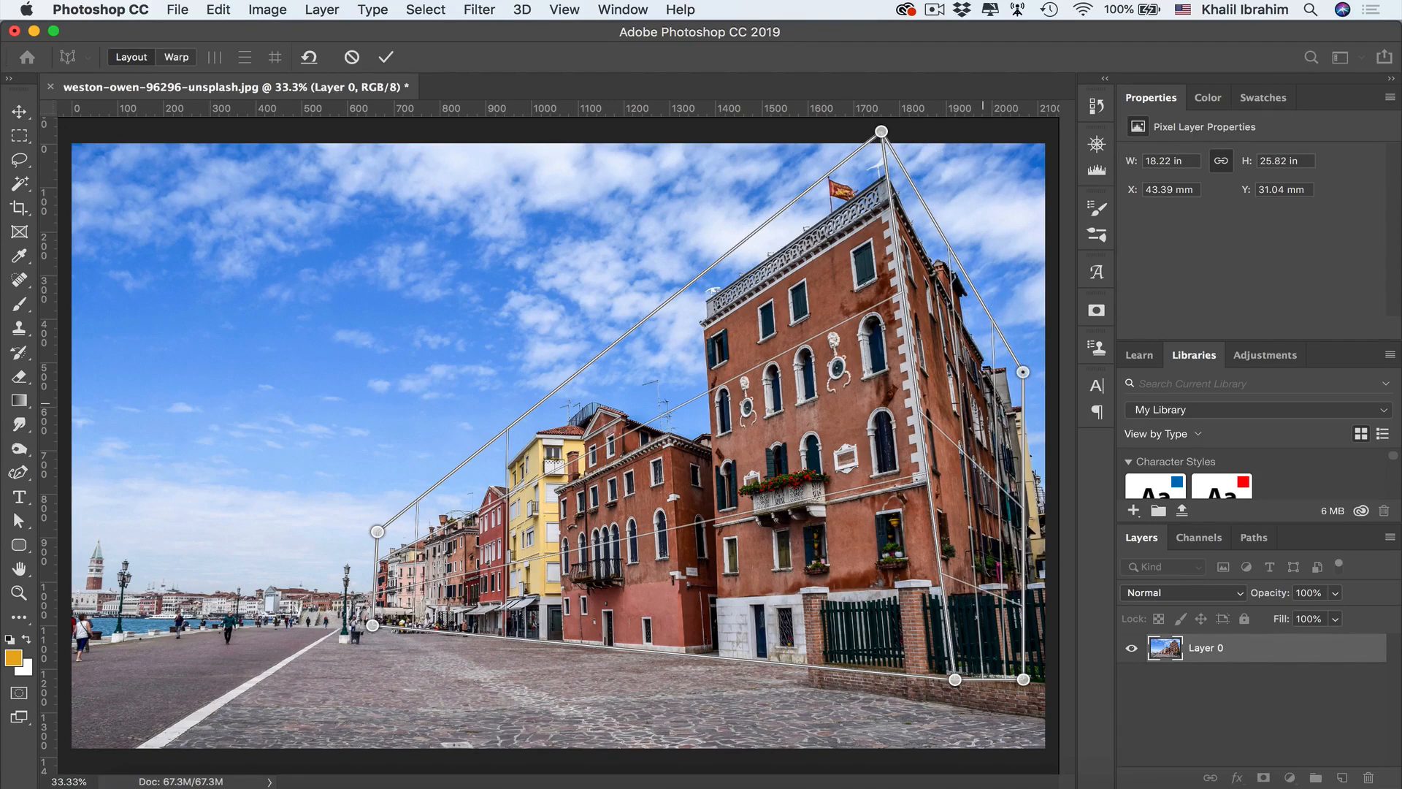
pyautogui.moveTo(1023, 679); pyautogui.dragTo(1060, 654)
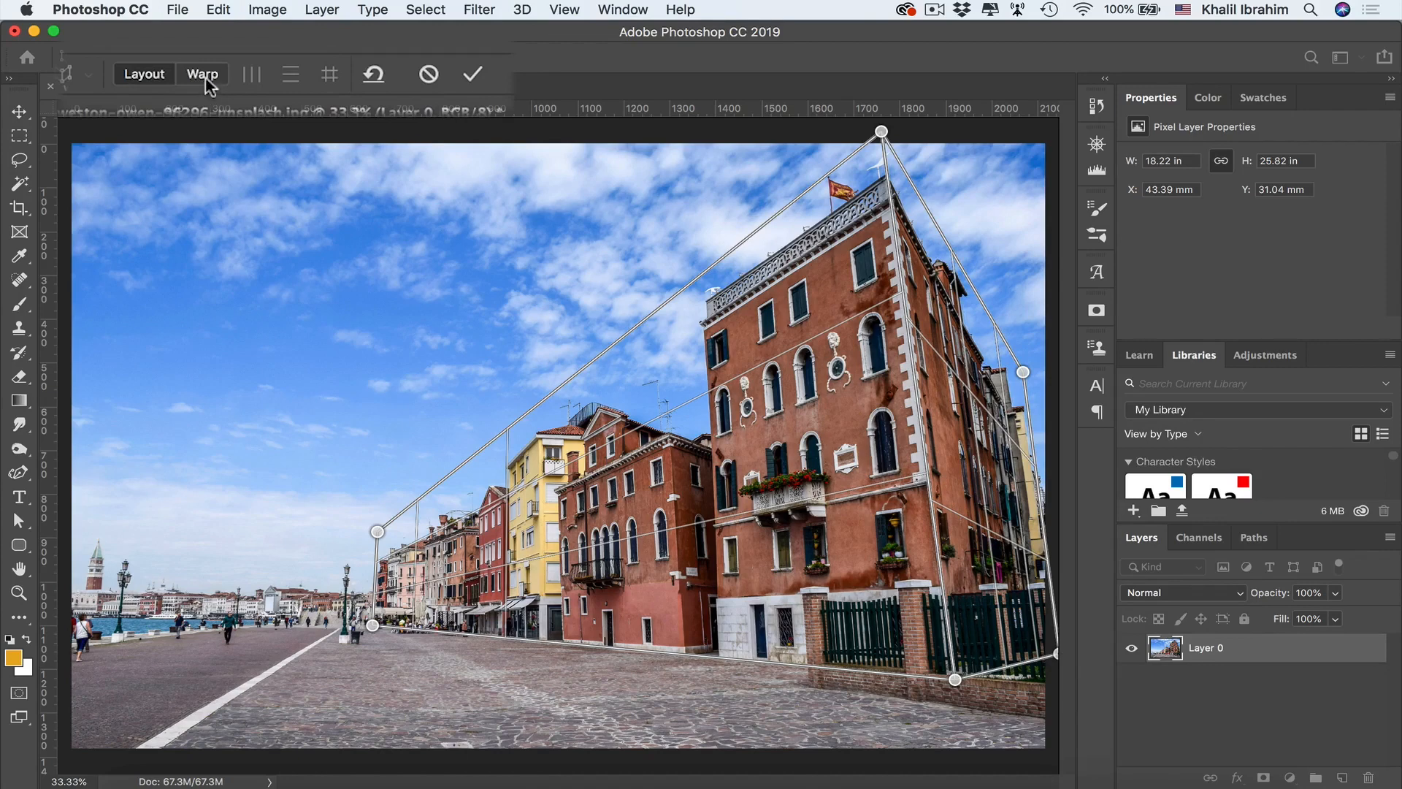
# Step: Switch Perspective Warp to Warp mode, move the upper pins to straighten the corner building's vertical edge, and apply the warp
pyautogui.click(176, 57)
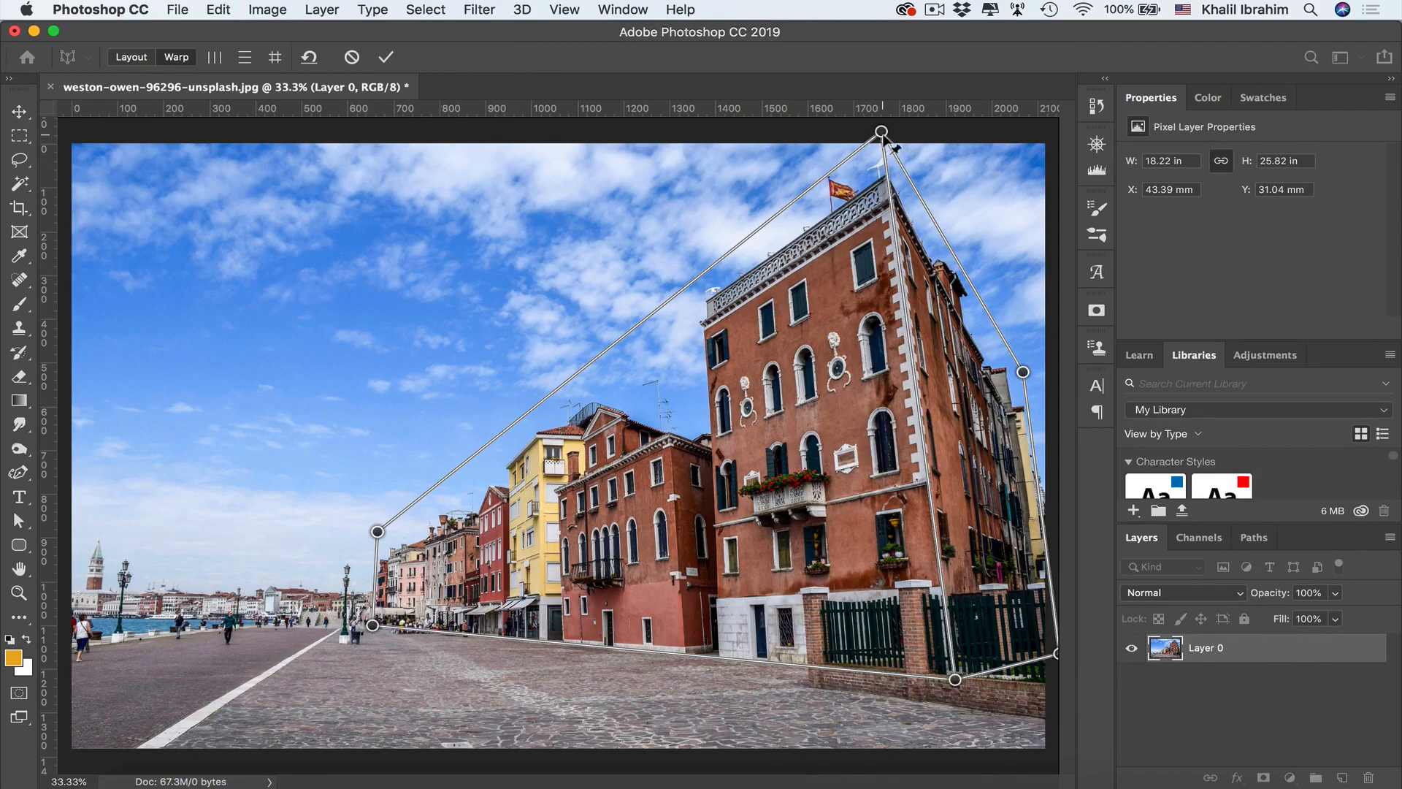
pyautogui.moveTo(884, 135); pyautogui.dragTo(1042, 228)
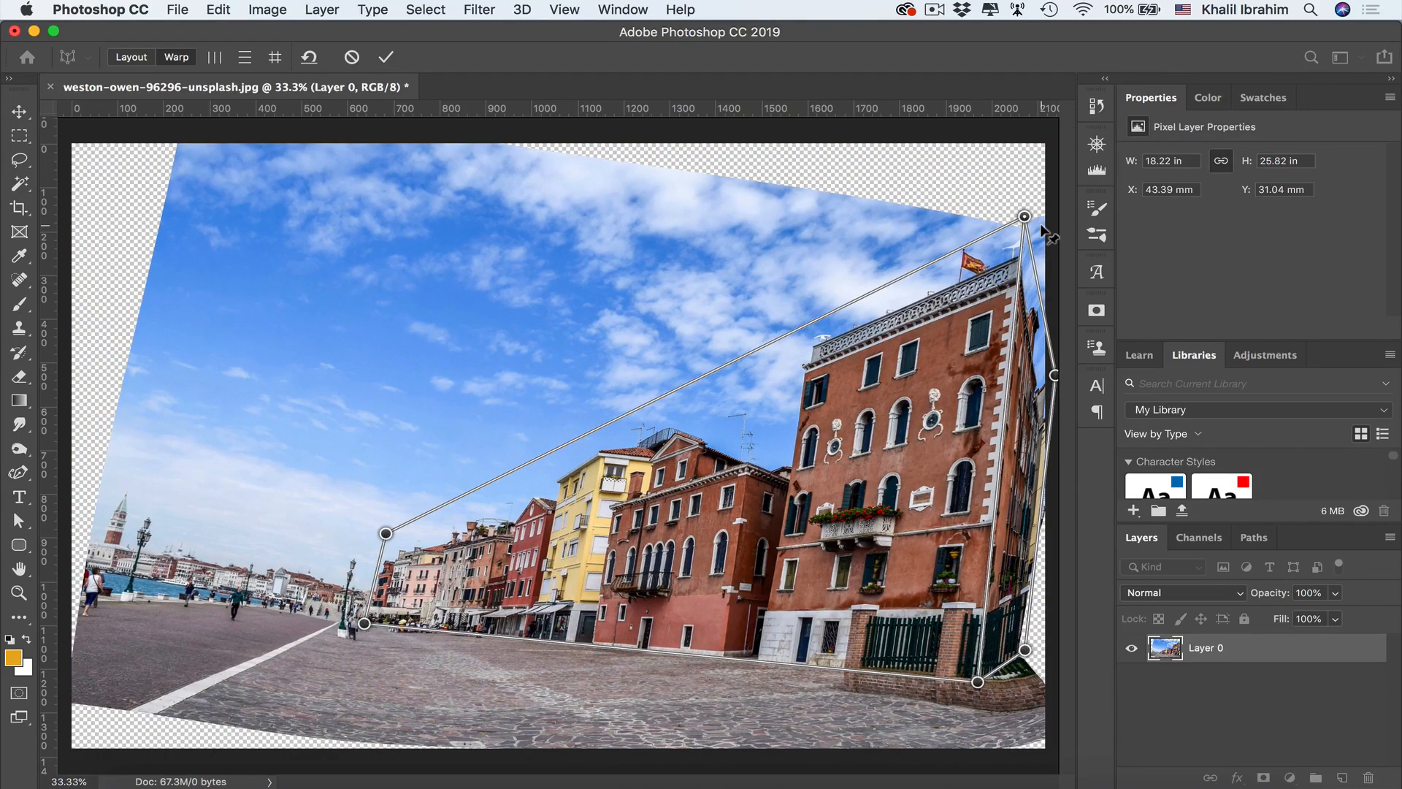
pyautogui.moveTo(1024, 216); pyautogui.dragTo(915, 195)
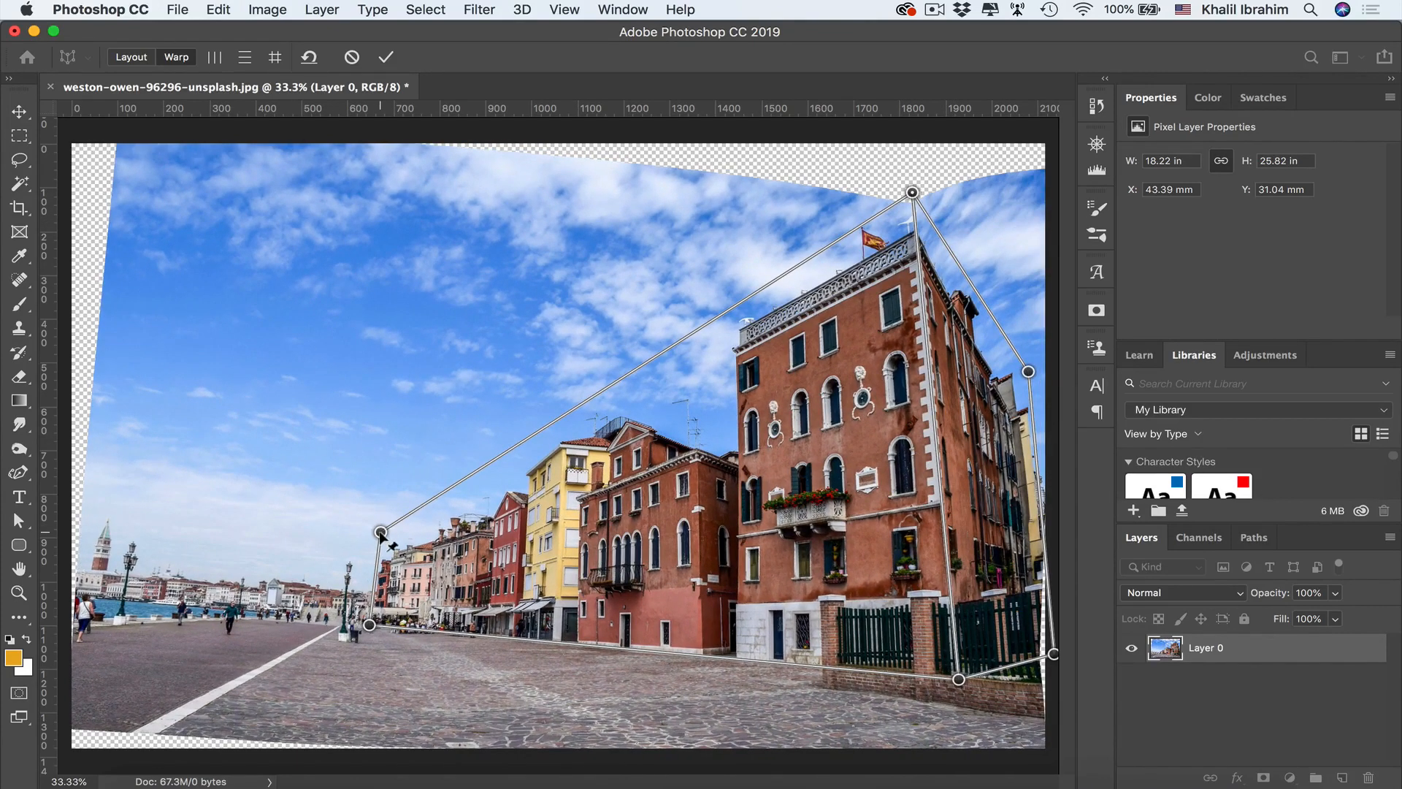
pyautogui.moveTo(381, 532); pyautogui.dragTo(355, 524)
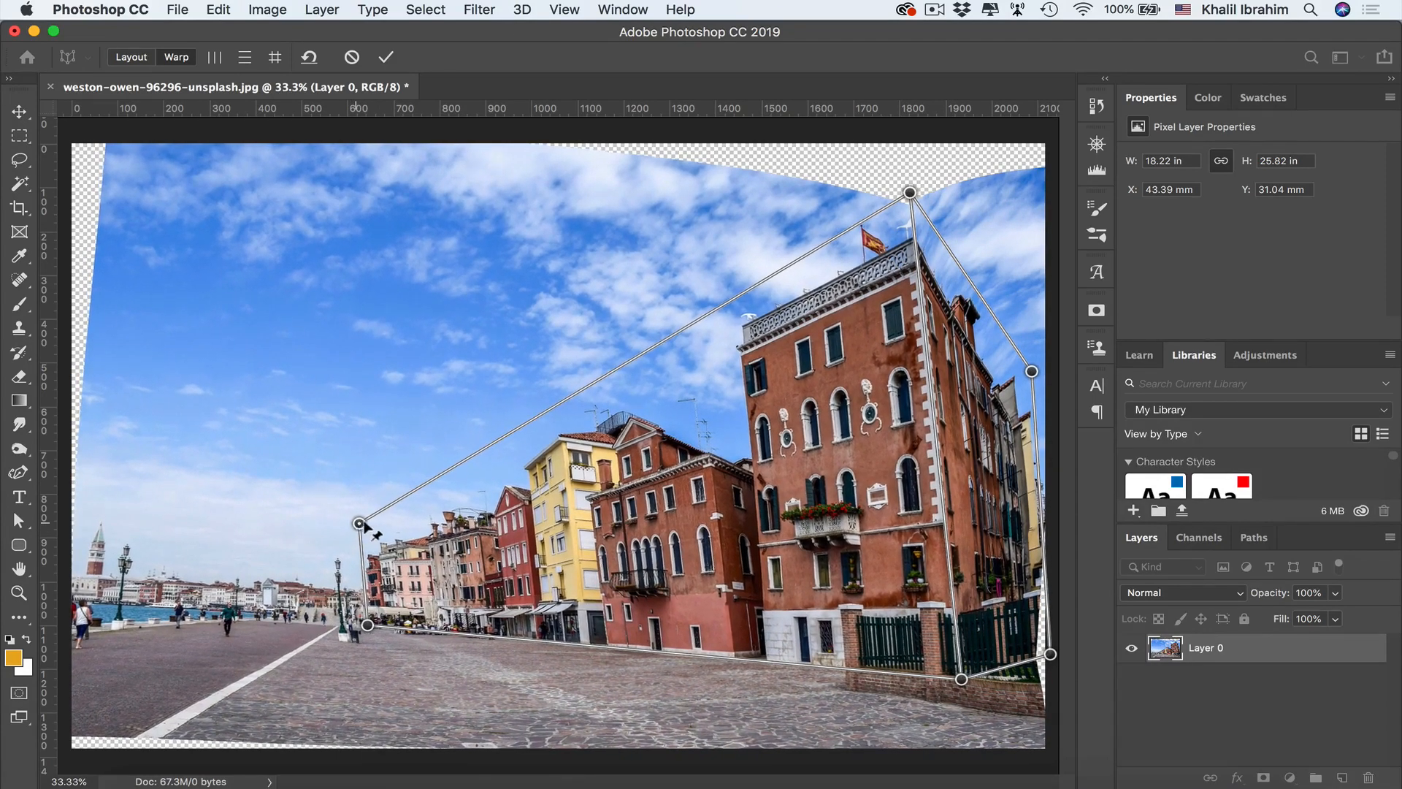
pyautogui.moveTo(355, 525)
pyautogui.mouseDown()
pyautogui.moveTo(382, 521)
pyautogui.moveTo(371, 540)
pyautogui.mouseUp()
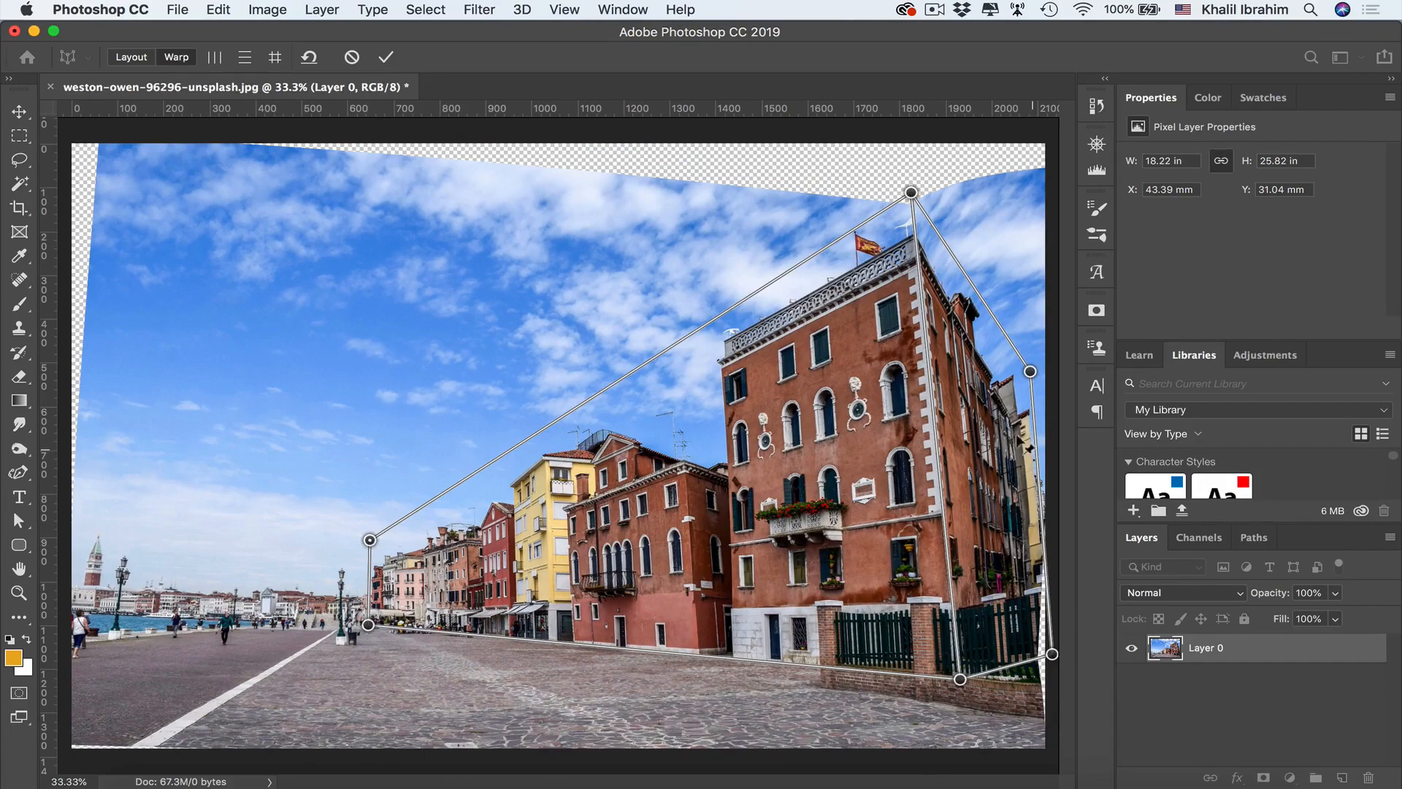
pyautogui.moveTo(1030, 373); pyautogui.dragTo(1072, 413)
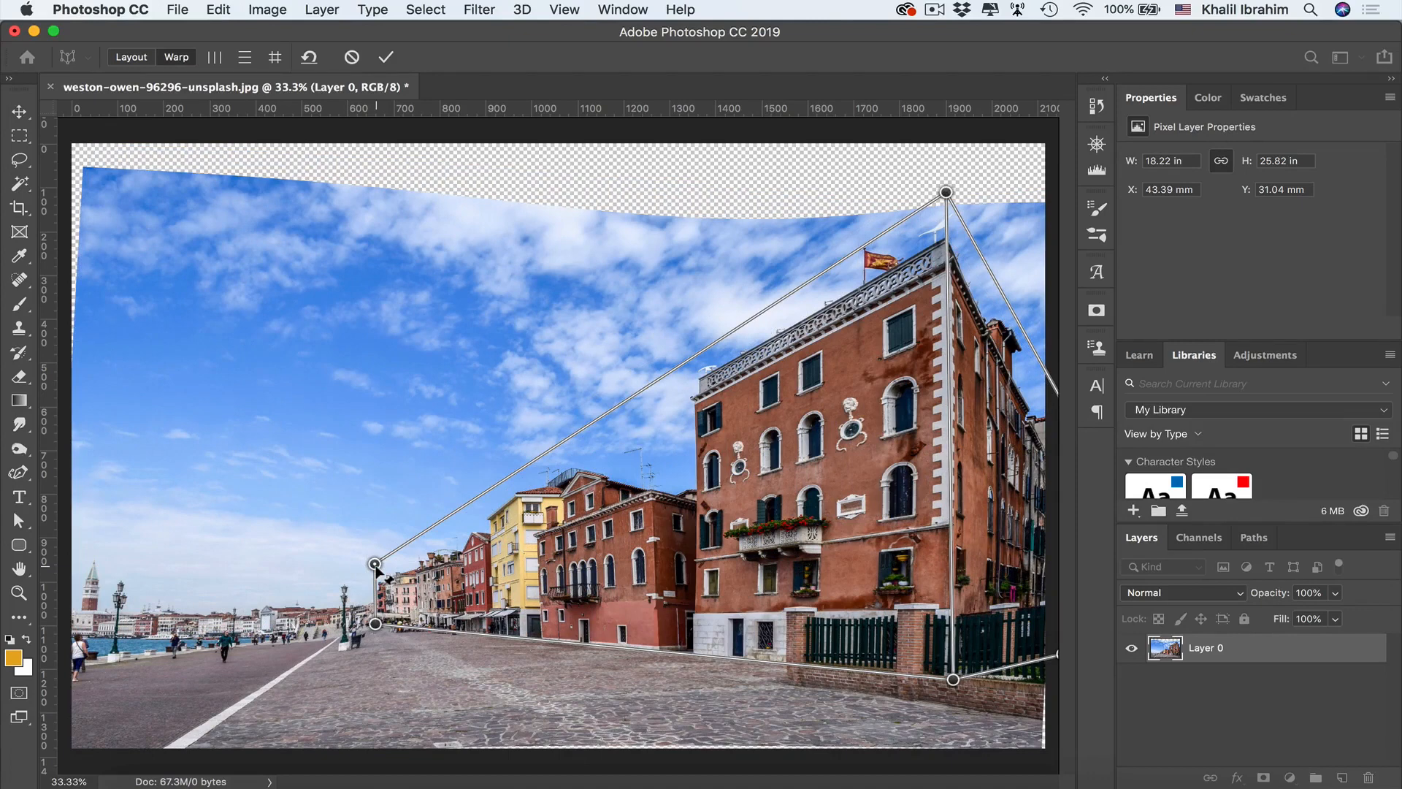
pyautogui.click(386, 59)
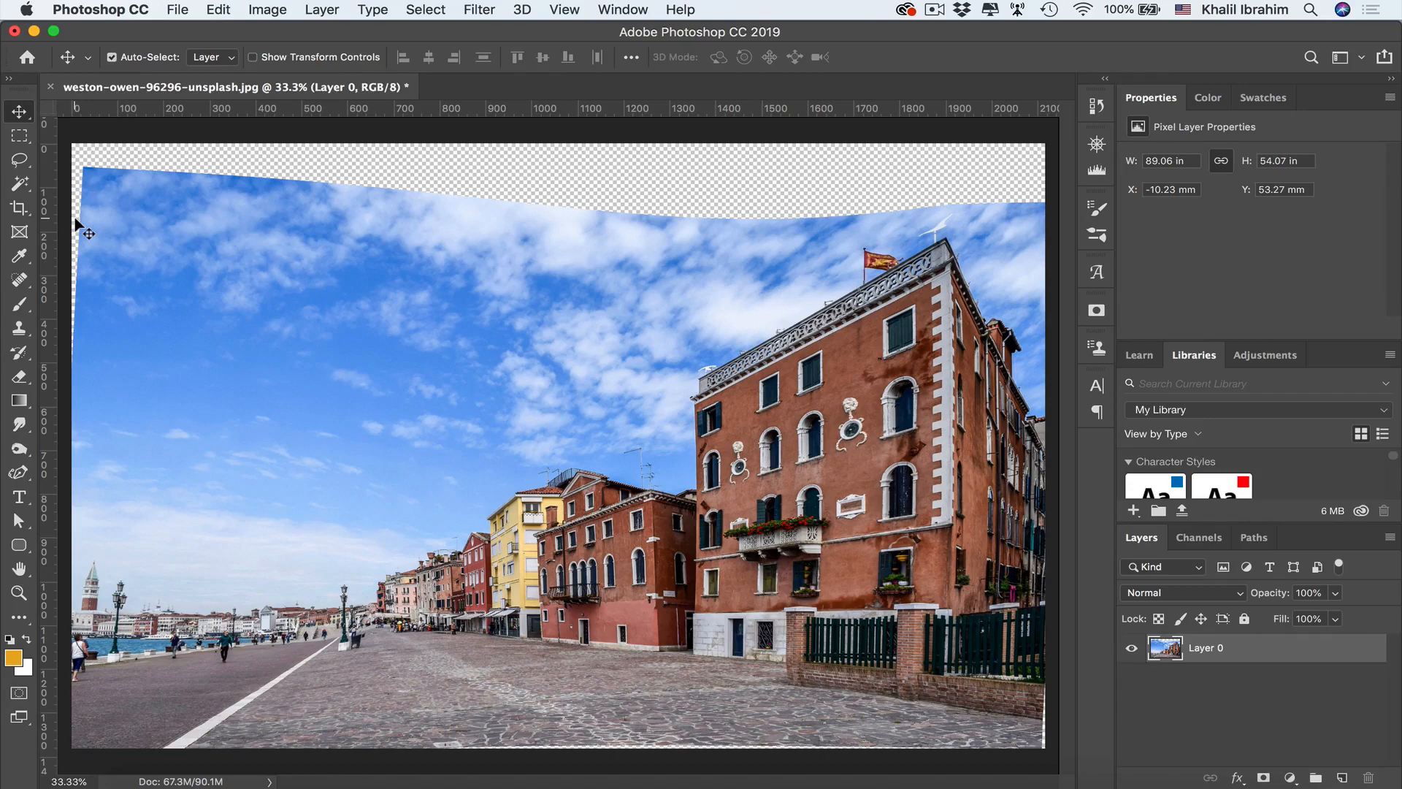
# Step: Crop the photo to remove the transparent areas along its edges
pyautogui.click(14, 210)
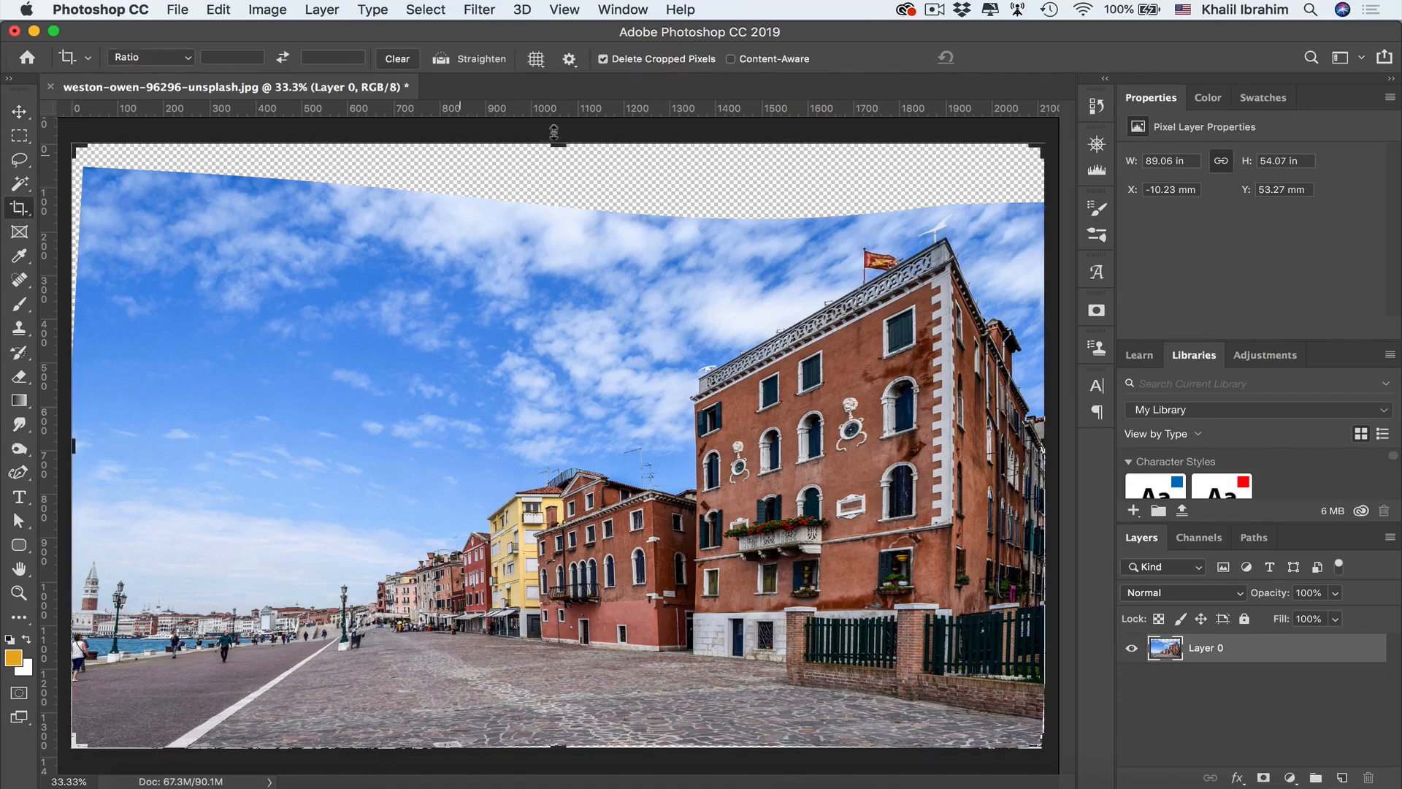
pyautogui.moveTo(553, 146); pyautogui.dragTo(556, 187)
pyautogui.moveTo(72, 444); pyautogui.dragTo(125, 445)
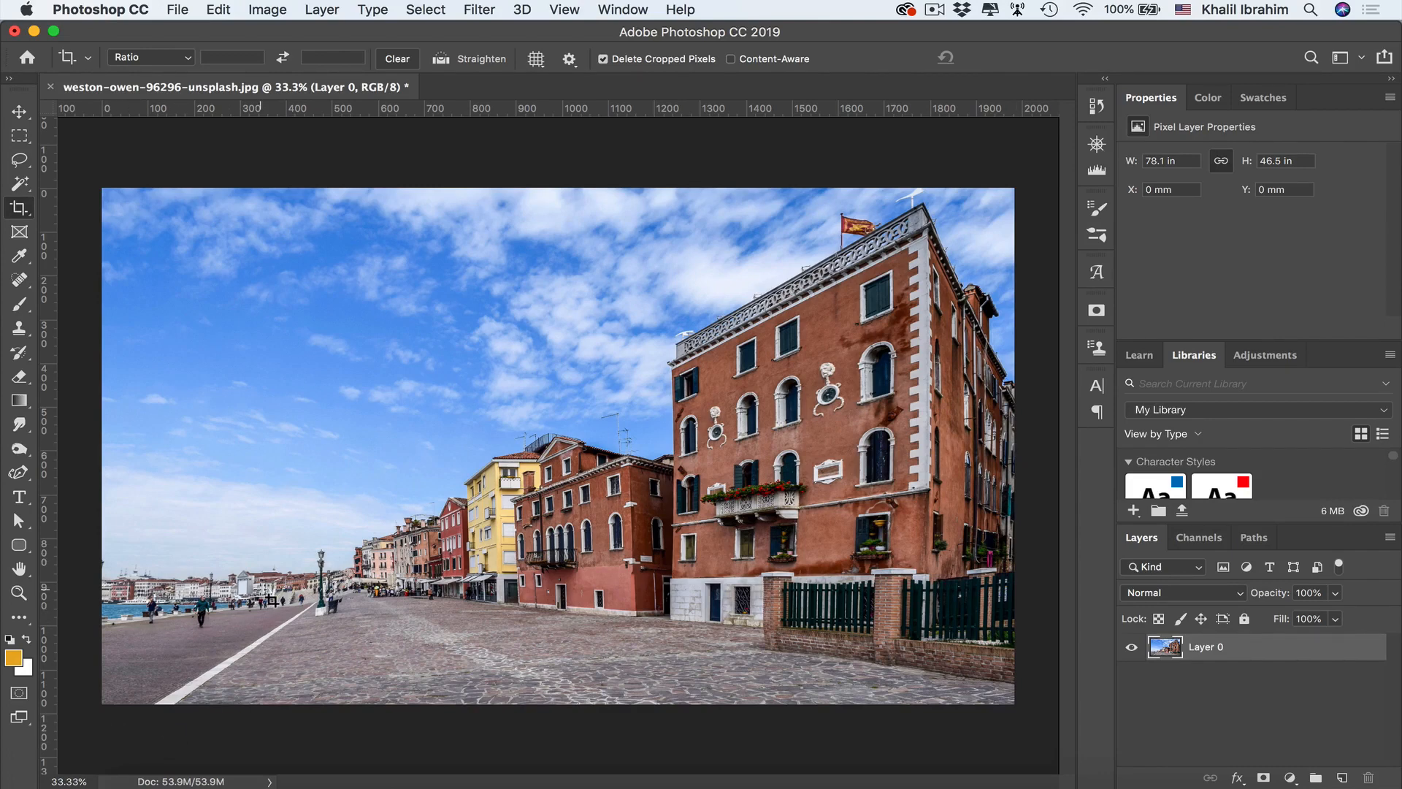
# Step: Undo the crop and the perspective warp to restore the original photo
pyautogui.press('super')
pyautogui.press('super+z')
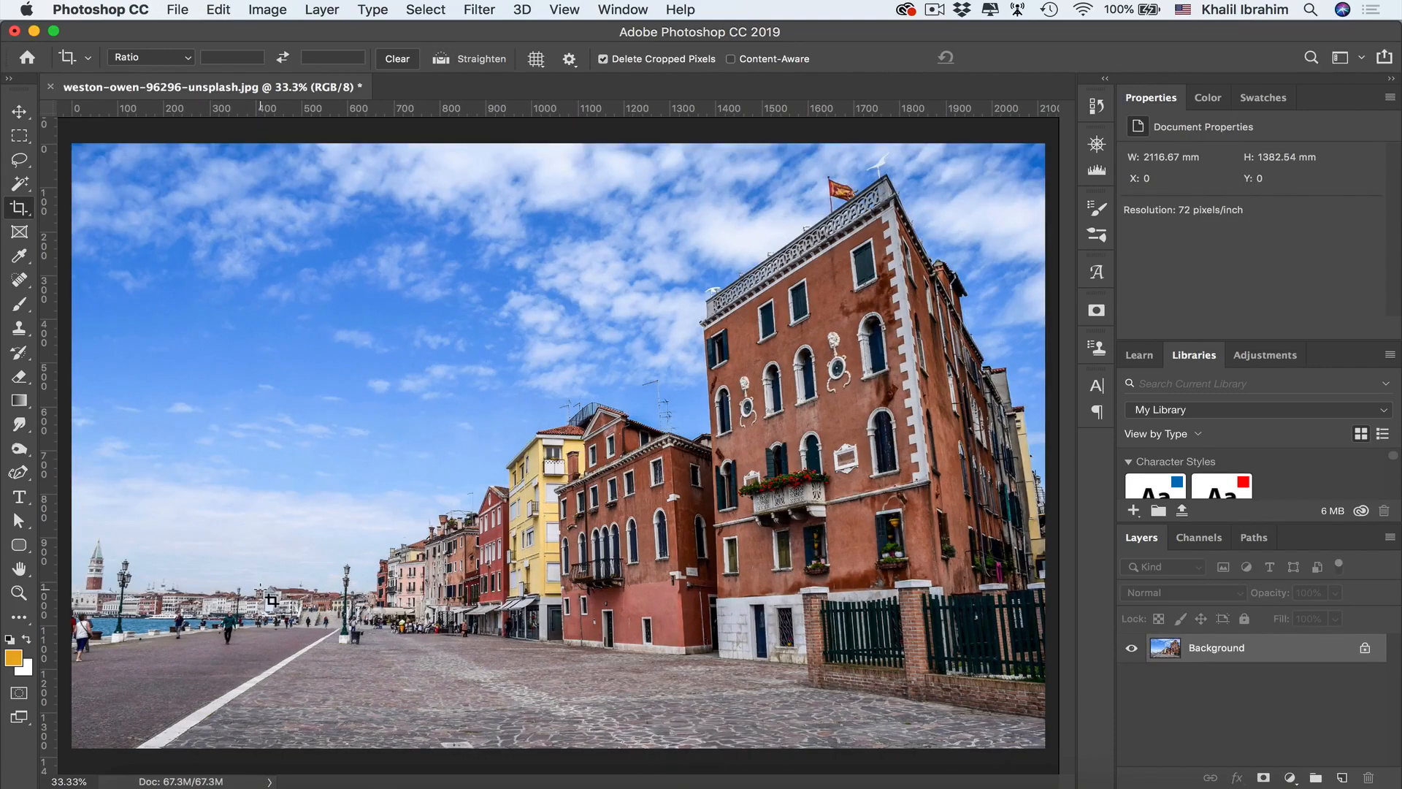
# Step: Restart Perspective Warp and lay out two joined quads, one over the building fronts and one over the corner building's side wall
pyautogui.click(219, 10)
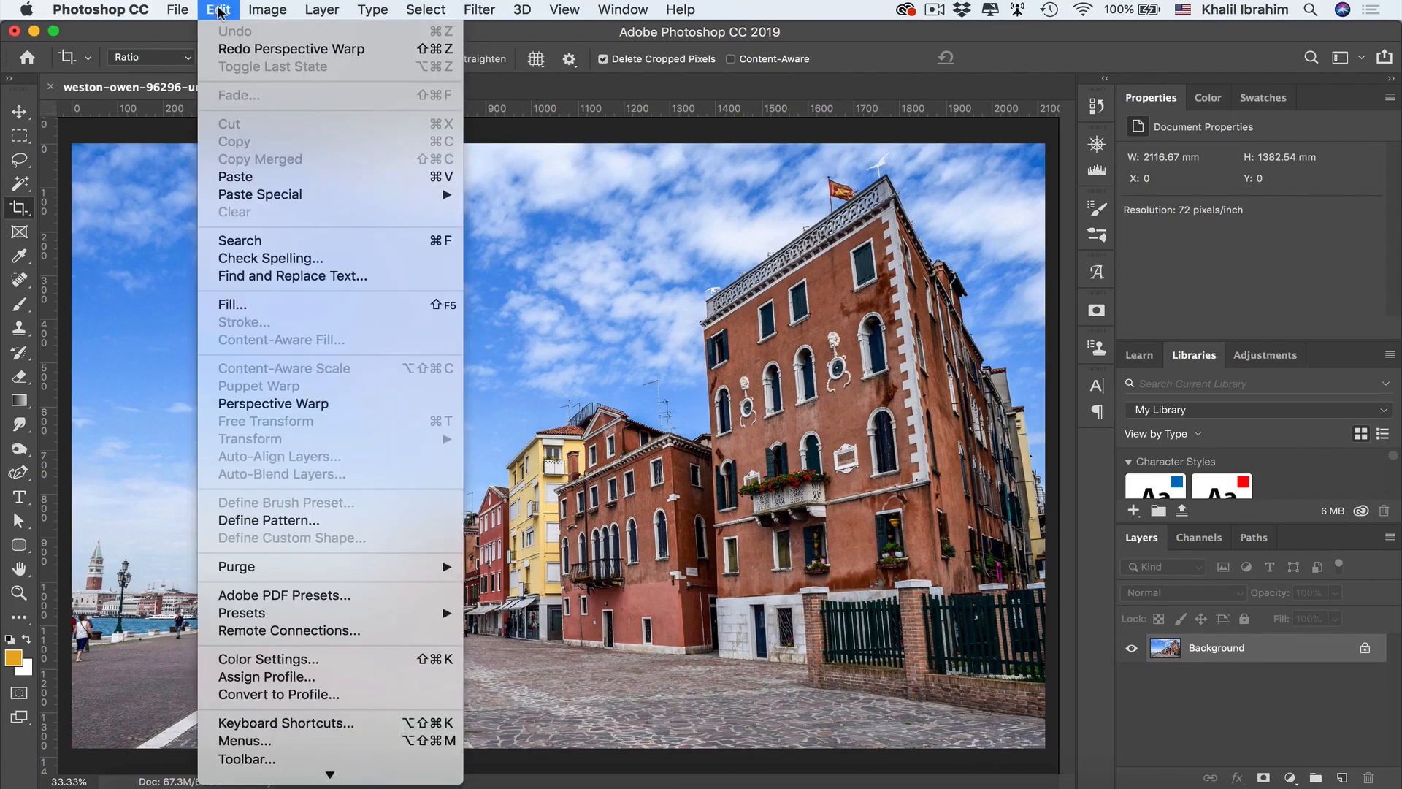
pyautogui.click(304, 401)
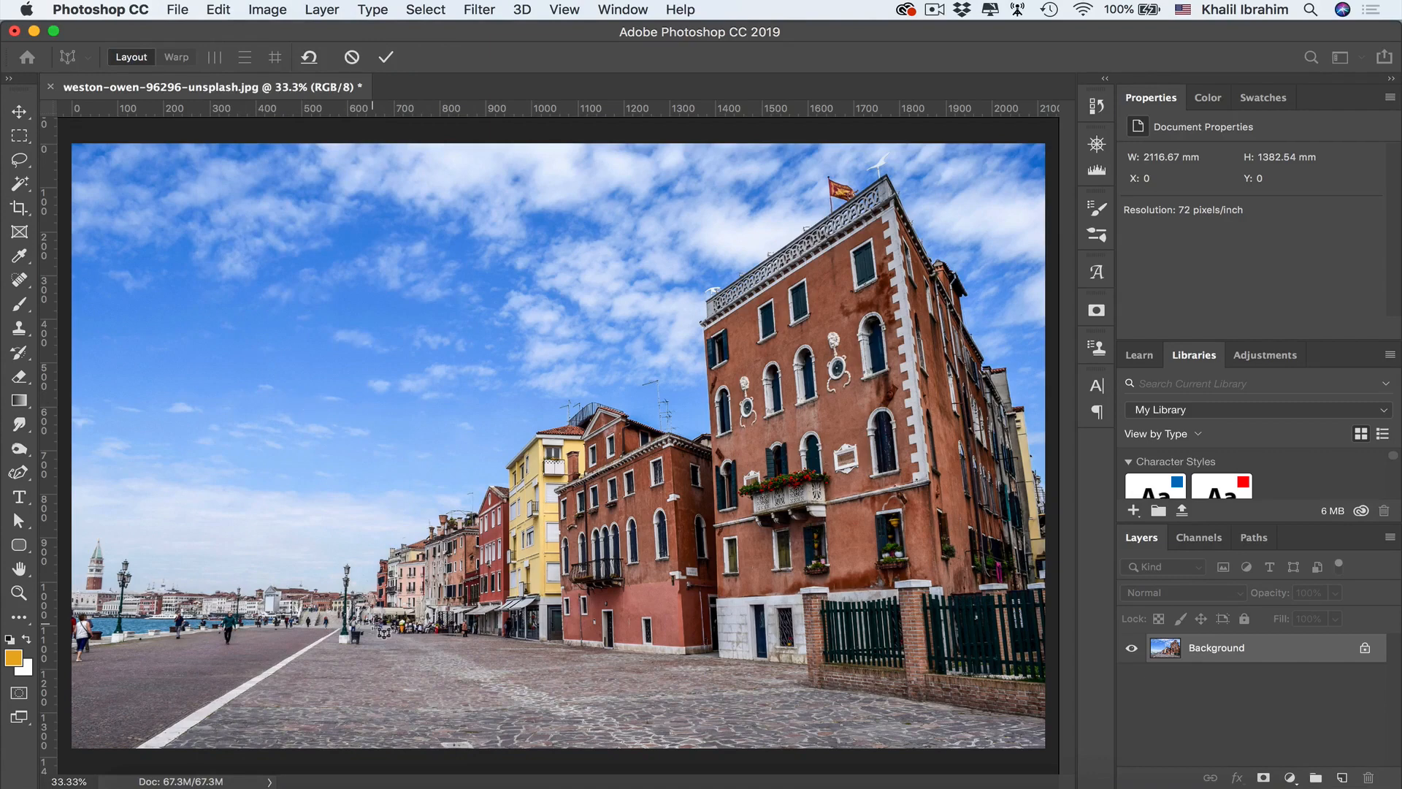
pyautogui.moveTo(373, 623); pyautogui.dragTo(890, 165)
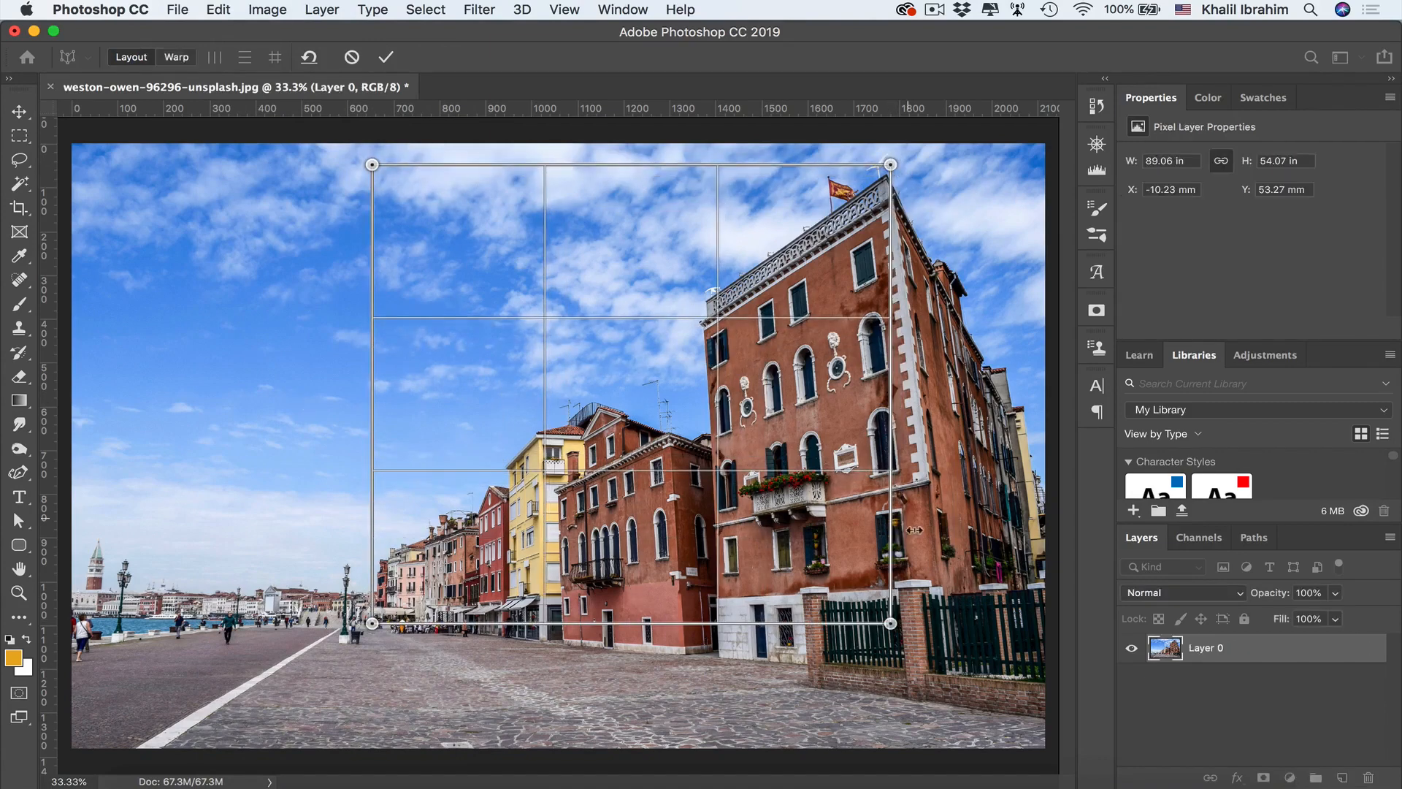
pyautogui.moveTo(890, 623); pyautogui.dragTo(954, 675)
pyautogui.moveTo(955, 676); pyautogui.dragTo(954, 679)
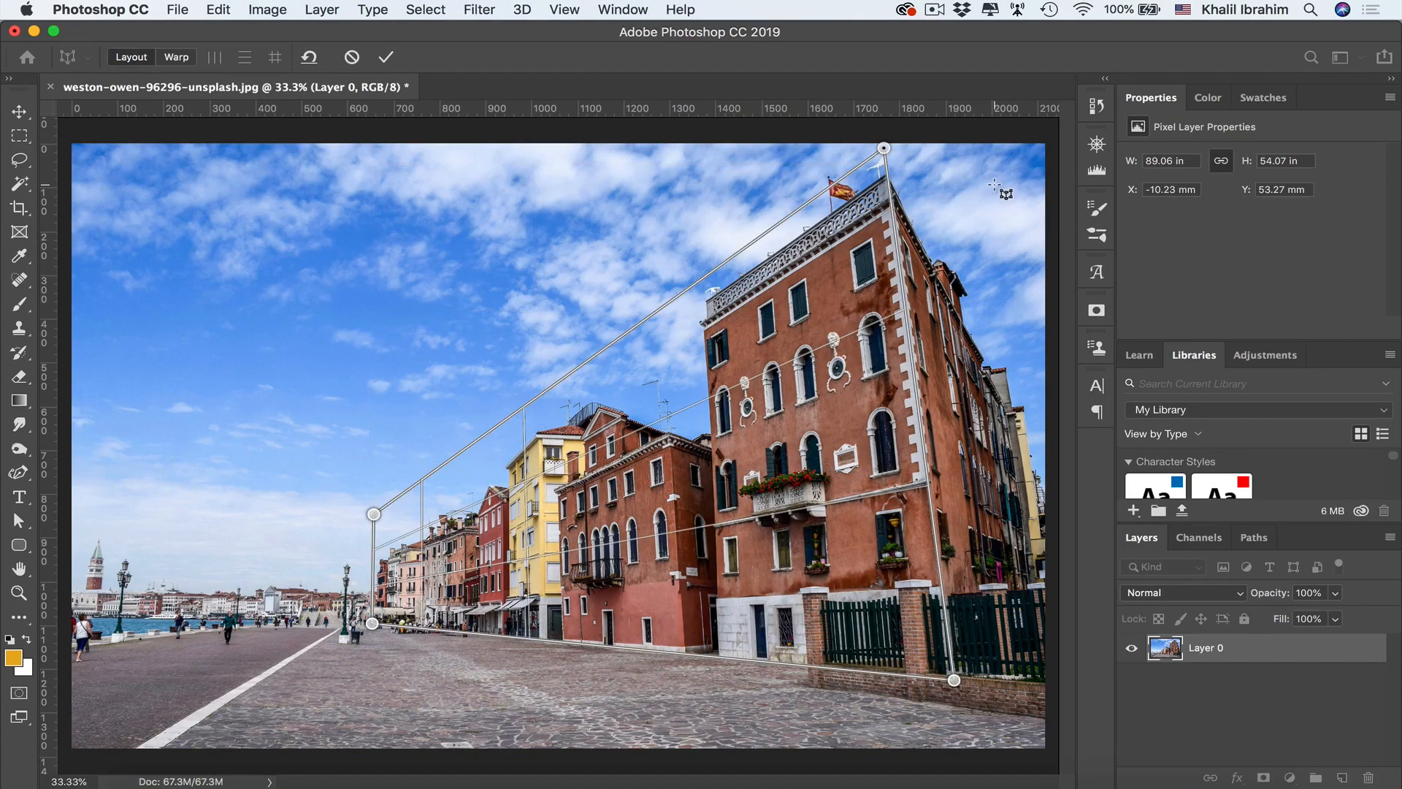
pyautogui.moveTo(995, 185); pyautogui.dragTo(934, 534)
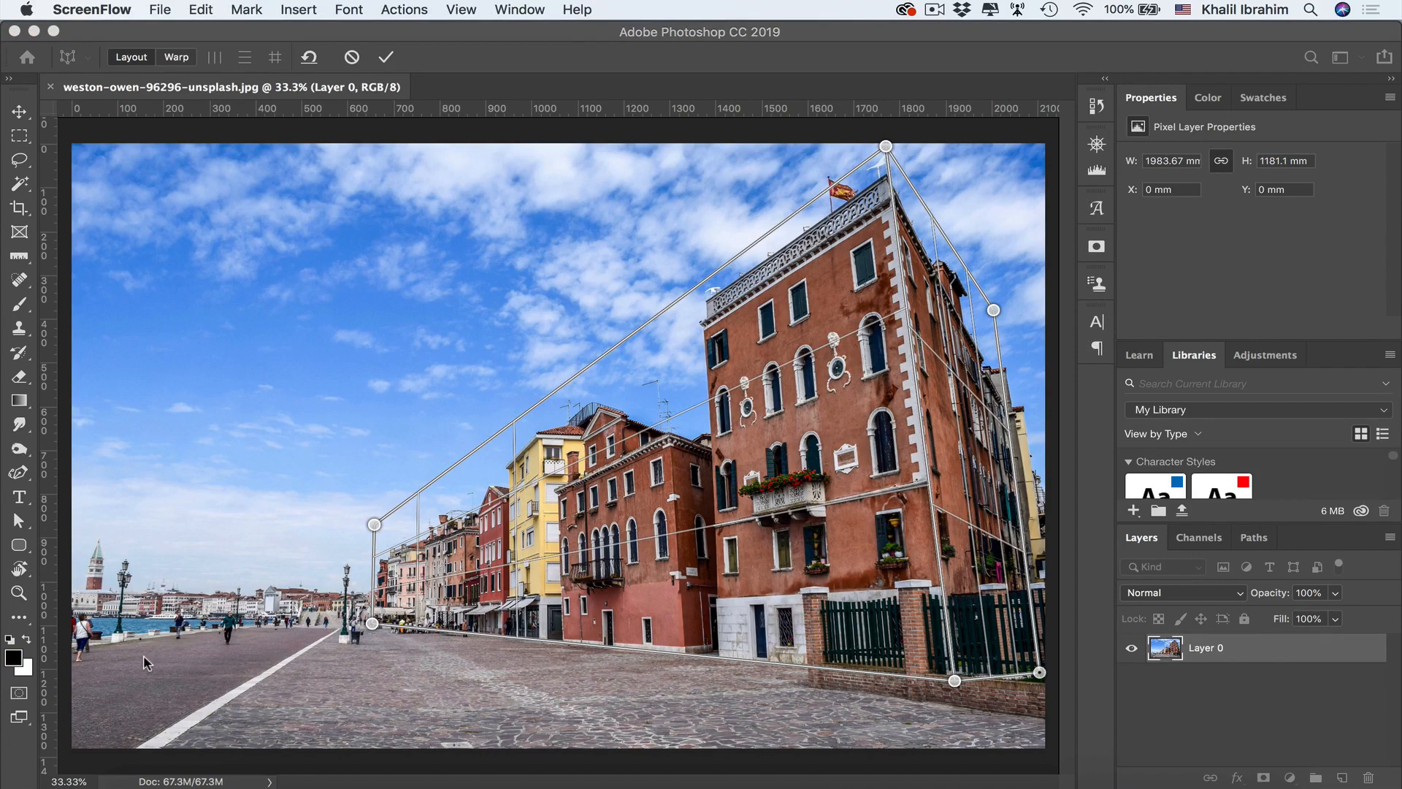
# Step: Add a separate third quad over the waterfront and promenade, extending its outer corners just past the photo's left edge
pyautogui.click(80, 415)
pyautogui.moveTo(80, 400); pyautogui.dragTo(345, 719)
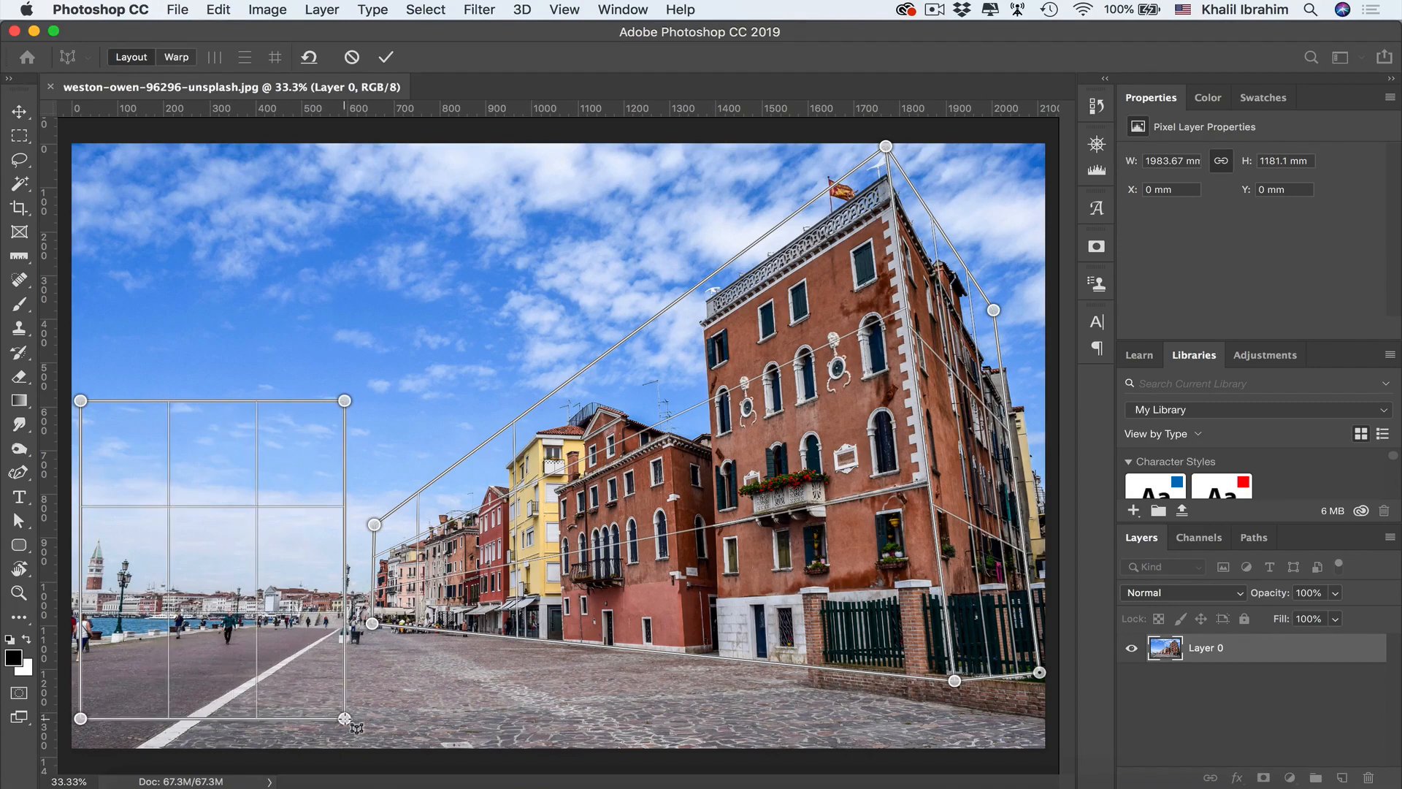
pyautogui.moveTo(357, 727)
pyautogui.mouseDown()
pyautogui.moveTo(377, 725)
pyautogui.moveTo(352, 726)
pyautogui.moveTo(371, 749)
pyautogui.mouseUp()
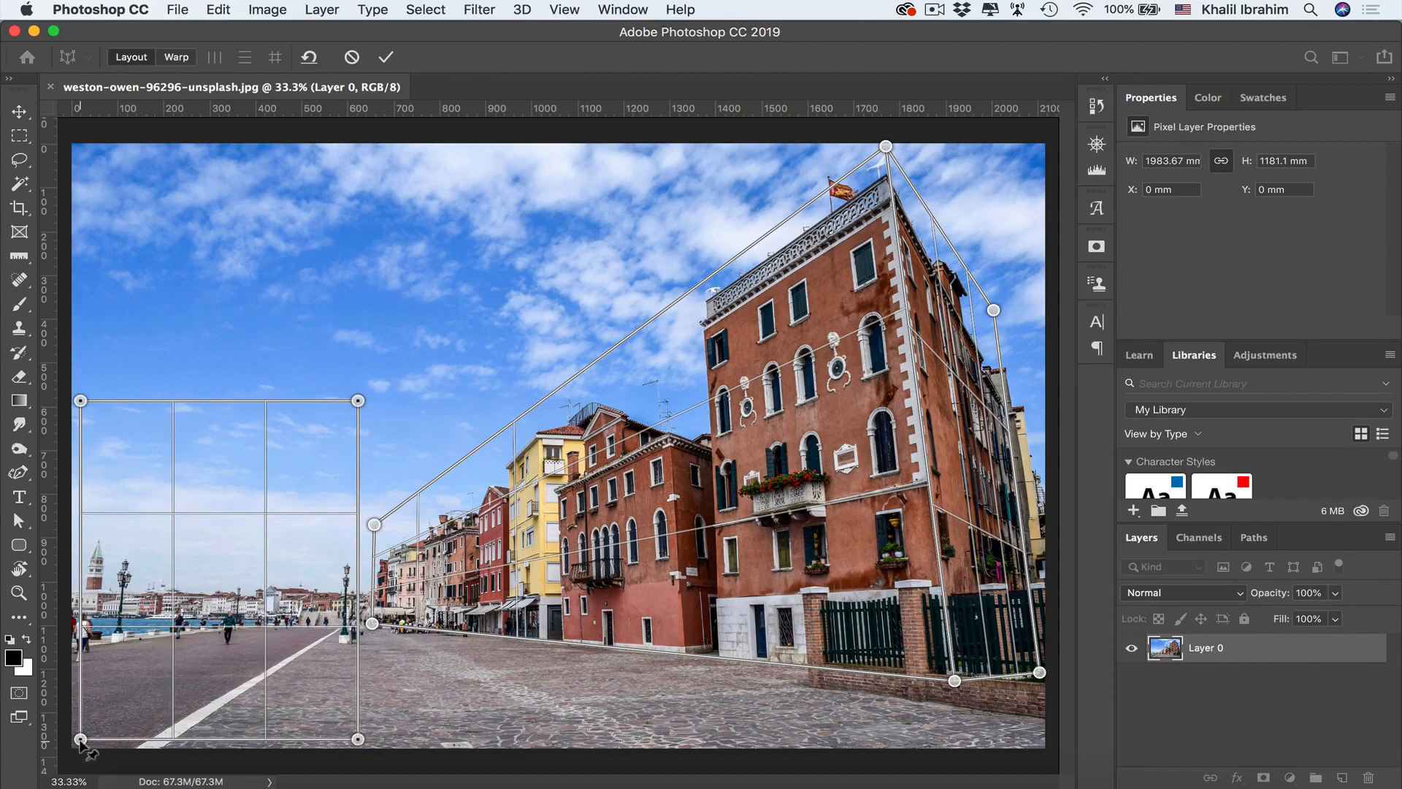
pyautogui.moveTo(81, 740); pyautogui.dragTo(65, 756)
pyautogui.moveTo(80, 402); pyautogui.dragTo(67, 305)
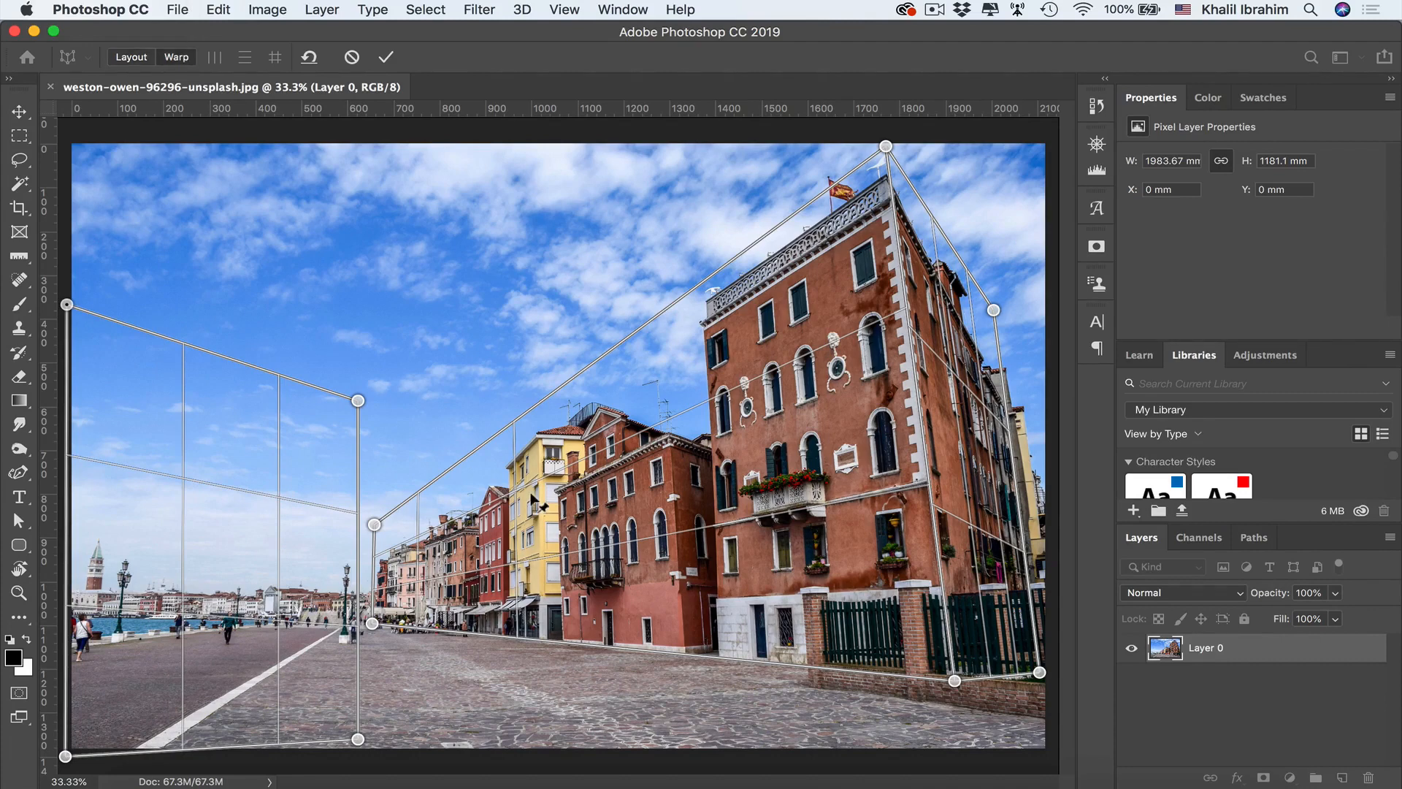
# Step: Switch to Warp mode and move the building and waterfront quads' pins to straighten the leaning corner building and adjust the waterfront
pyautogui.press('w')
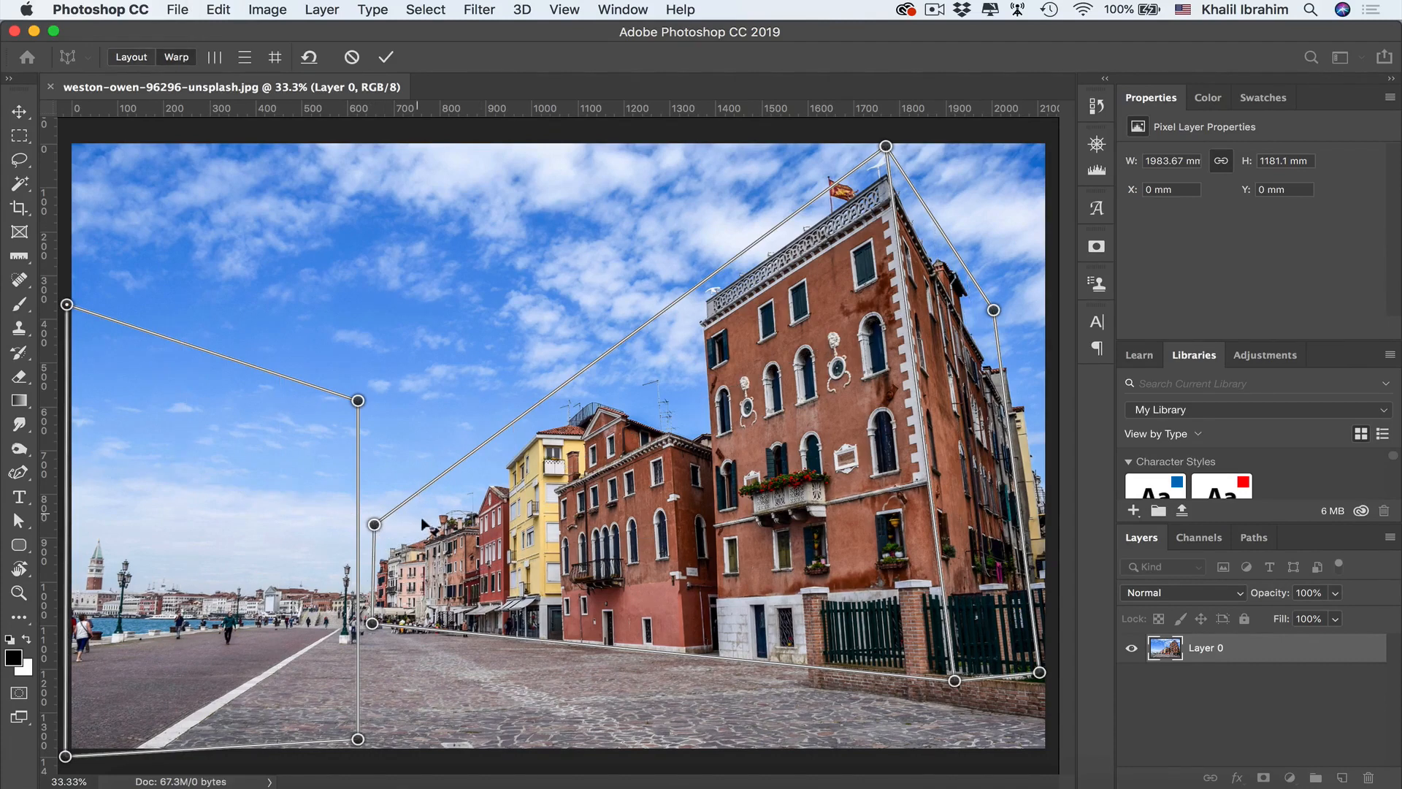
pyautogui.moveTo(374, 524)
pyautogui.mouseDown()
pyautogui.moveTo(376, 498)
pyautogui.moveTo(368, 520)
pyautogui.mouseUp()
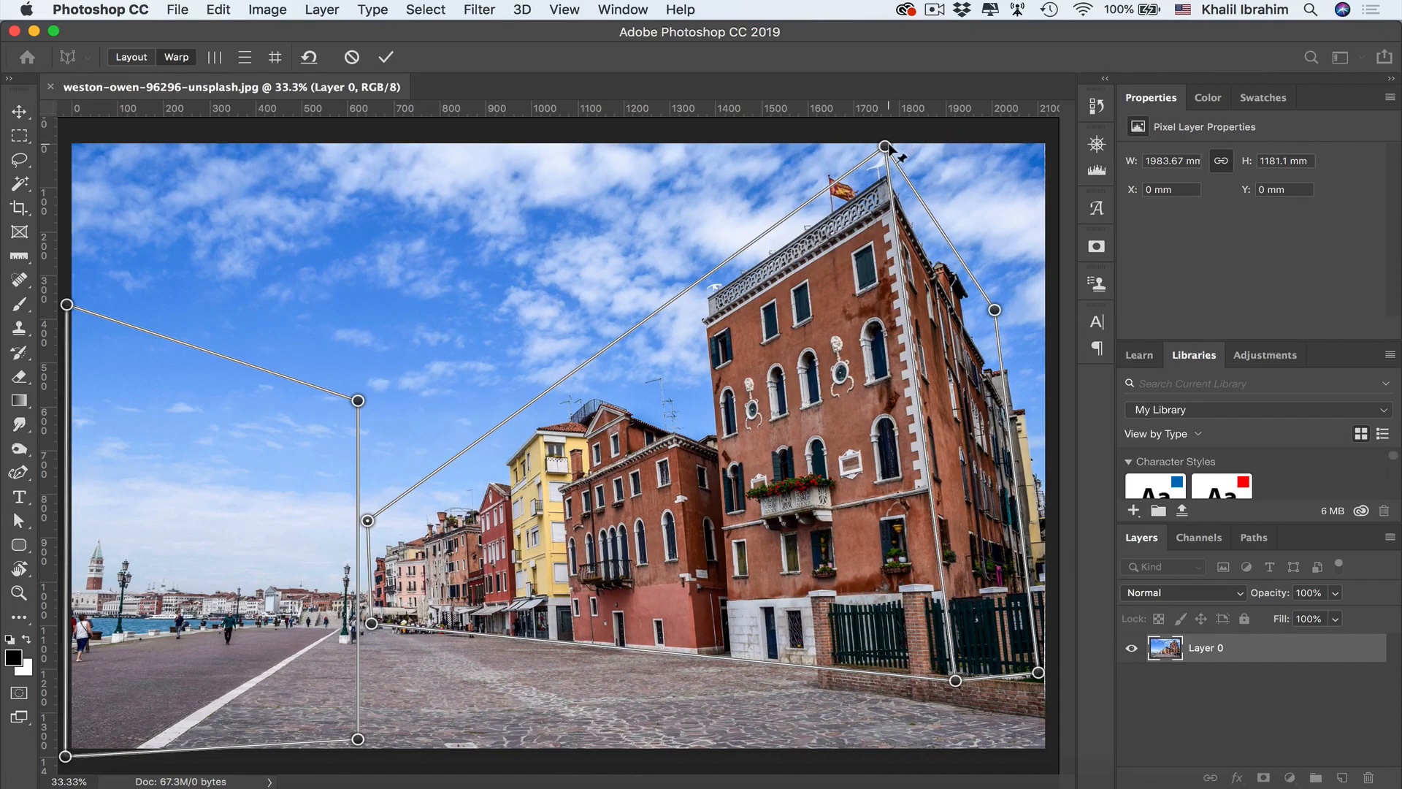
pyautogui.moveTo(888, 149); pyautogui.dragTo(911, 185)
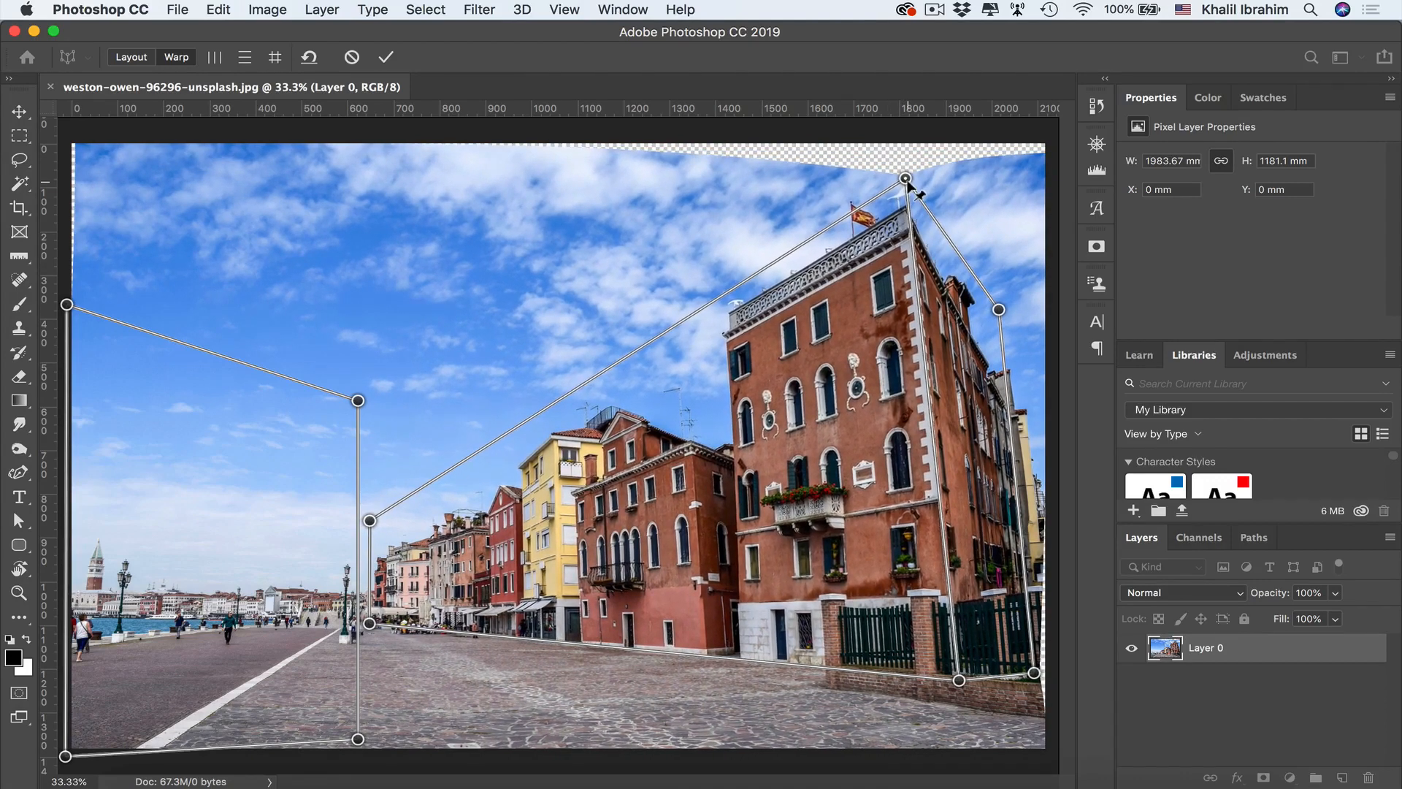
pyautogui.moveTo(959, 681); pyautogui.dragTo(958, 683)
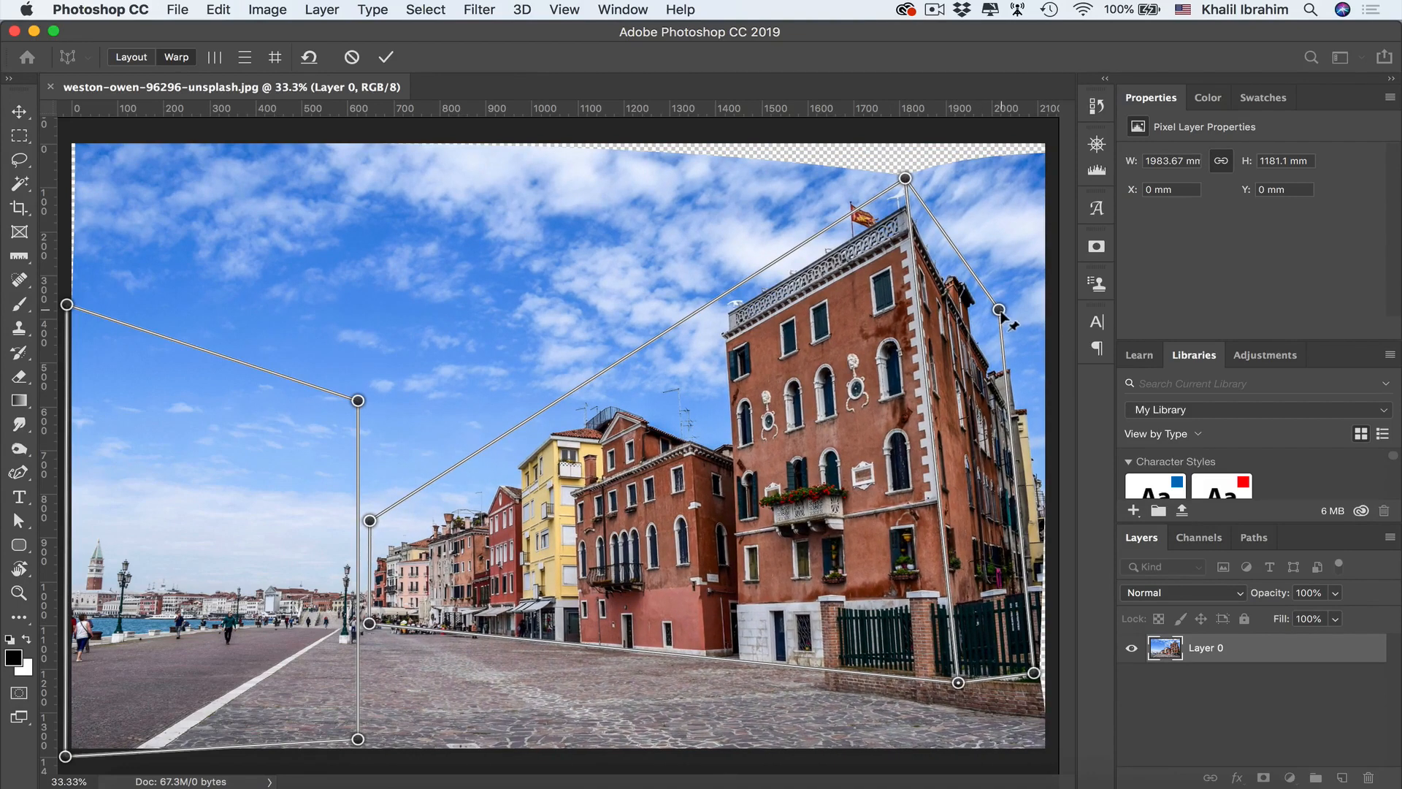
pyautogui.moveTo(1006, 321); pyautogui.dragTo(1004, 325)
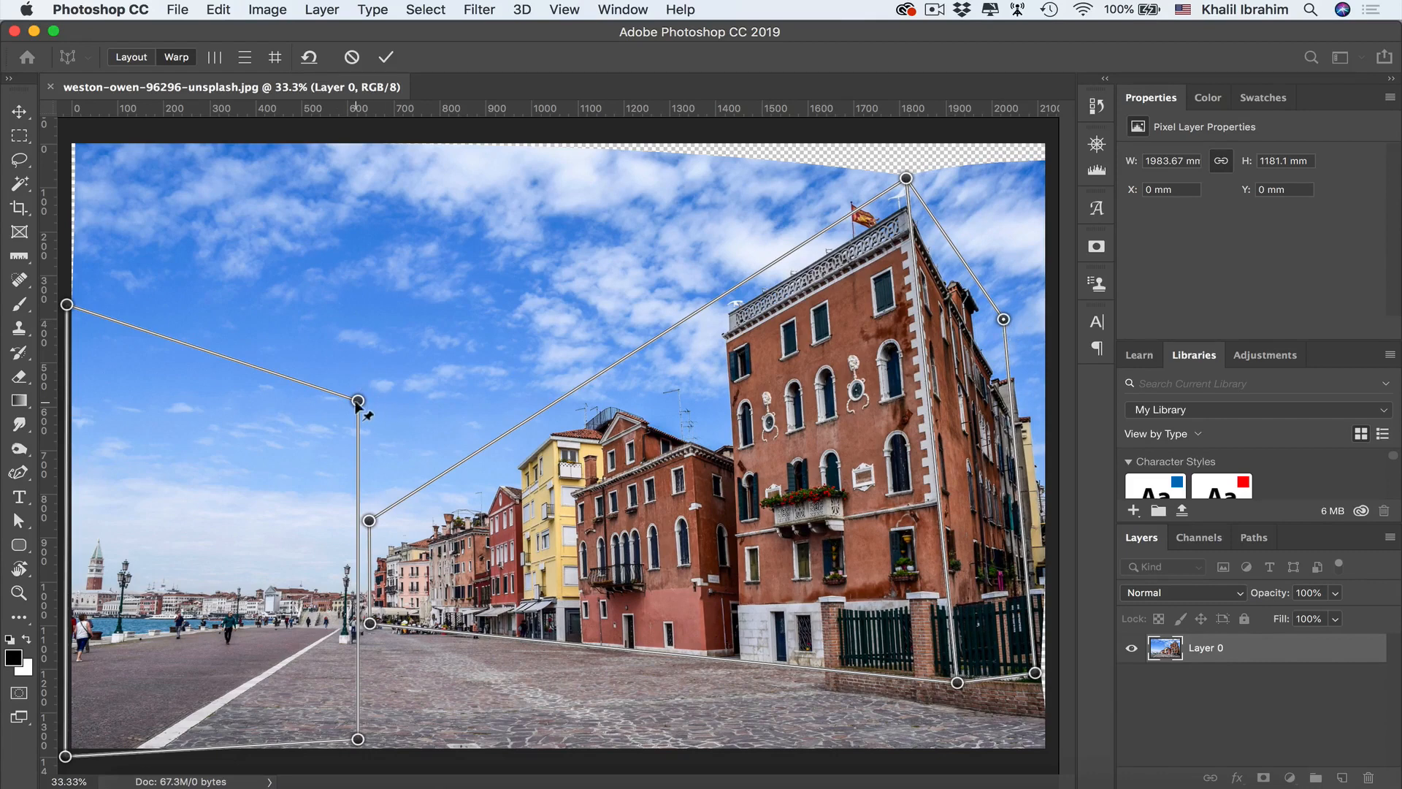
pyautogui.moveTo(358, 402)
pyautogui.mouseDown()
pyautogui.moveTo(314, 432)
pyautogui.moveTo(349, 436)
pyautogui.moveTo(351, 416)
pyautogui.mouseUp()
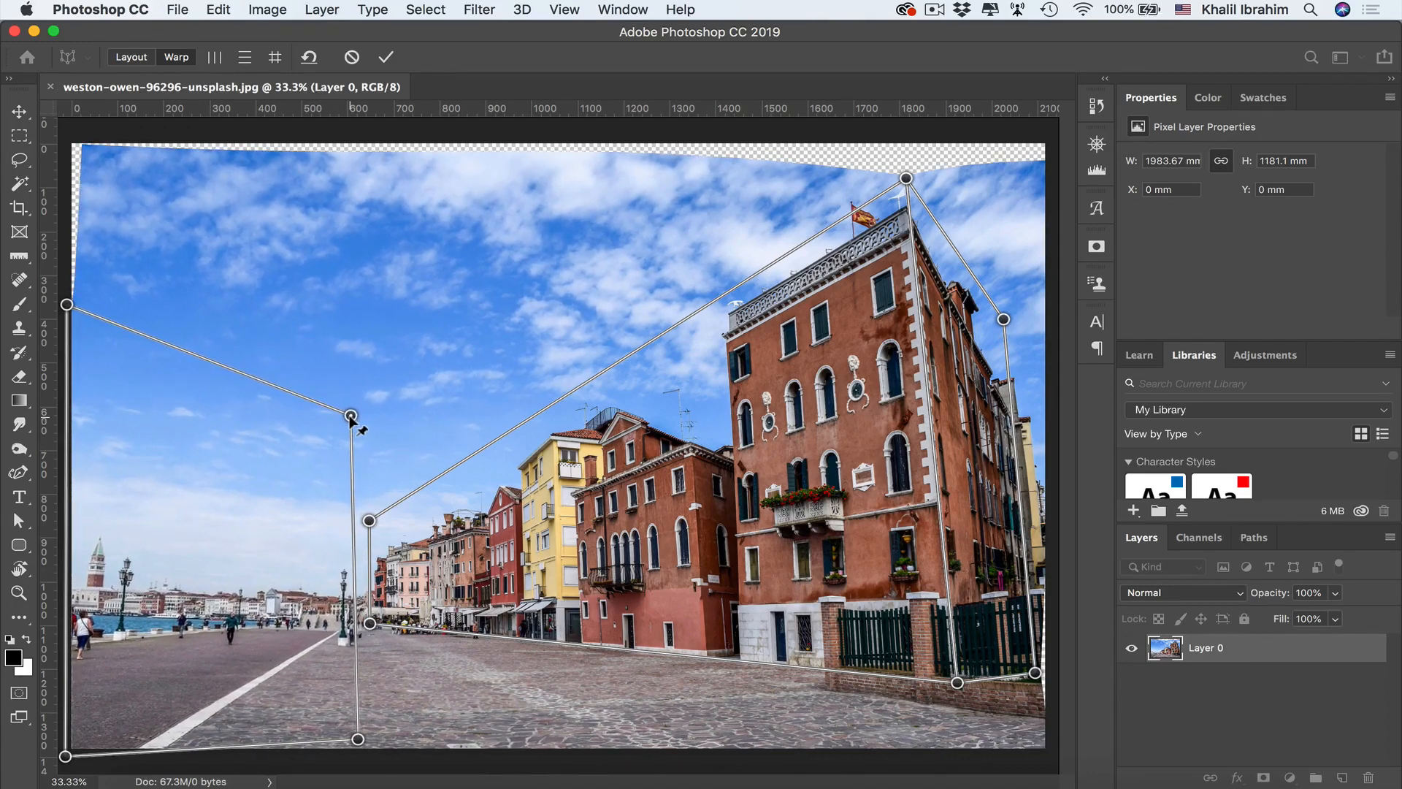